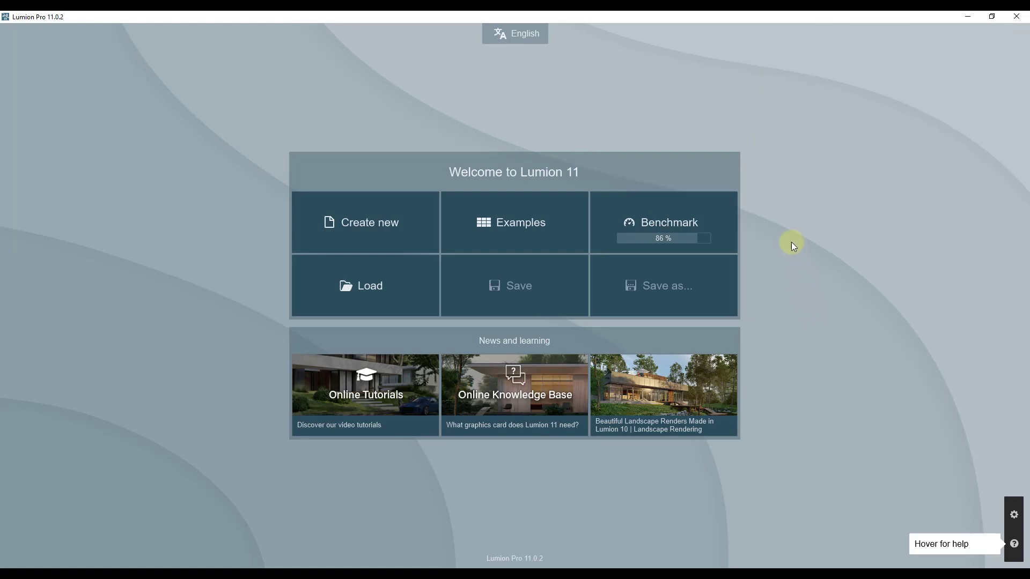
Load the Beach house project from the bundled Examples
{"action": "left_click", "coordinate": [505, 234]}
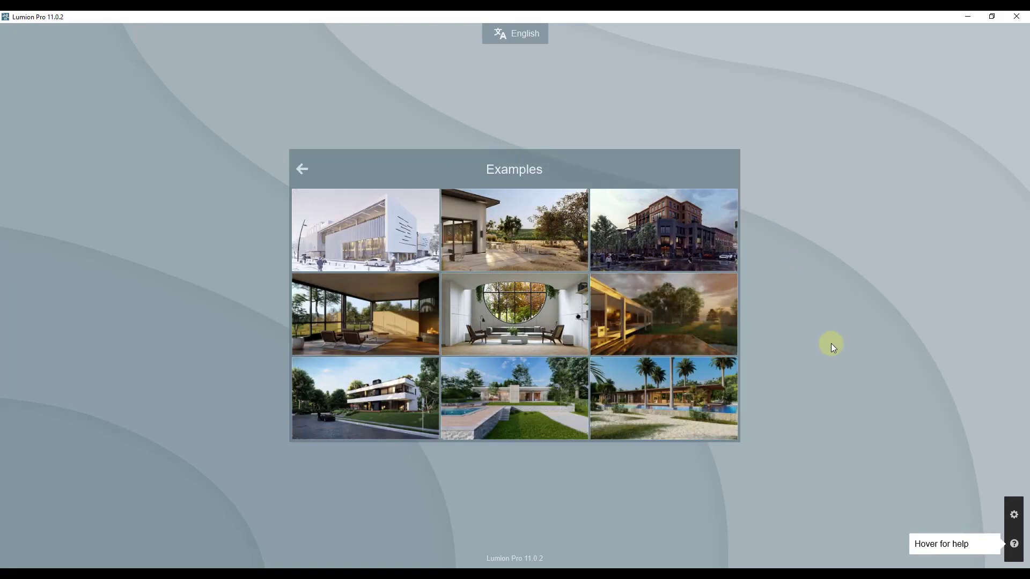
{"action": "mouse_move", "coordinate": [662, 403]}
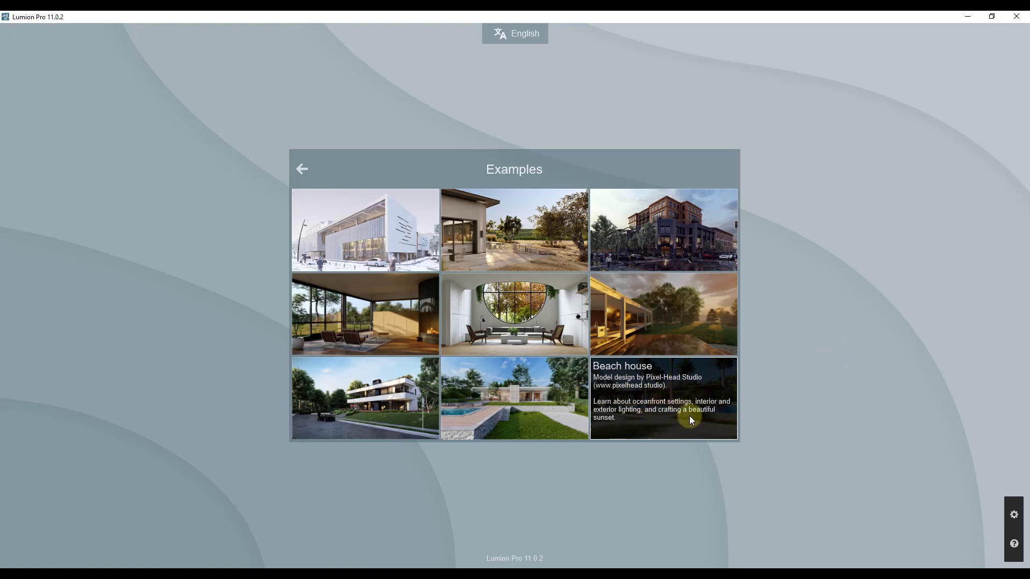
{"action": "left_click", "coordinate": [653, 437]}
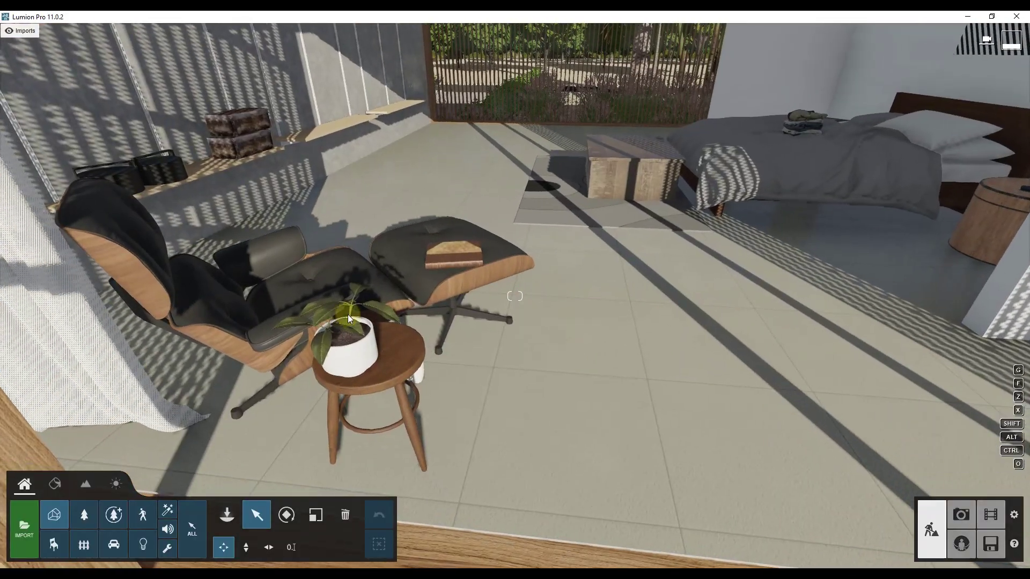
Turn the view inside the Beach house bedroom toward the bed and wall
{"action": "mouse_move", "coordinate": [474, 346]}
{"action": "right_mouse_down"}
{"action": "mouse_move", "coordinate": [490, 329]}
{"action": "mouse_move", "coordinate": [475, 346]}
{"action": "right_mouse_up"}
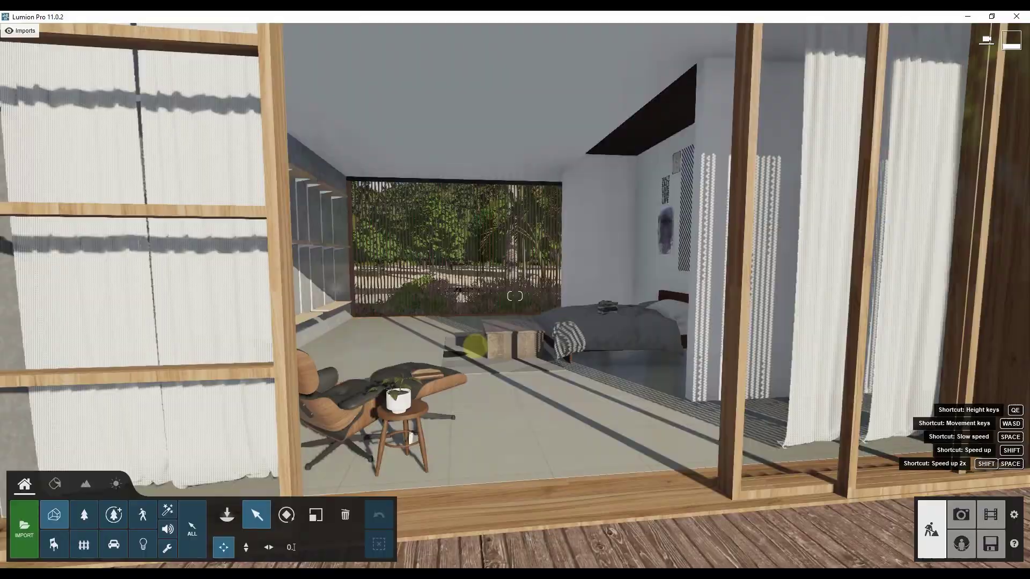
{"action": "right_click_drag", "start_coordinate": [475, 346], "coordinate": [481, 346]}
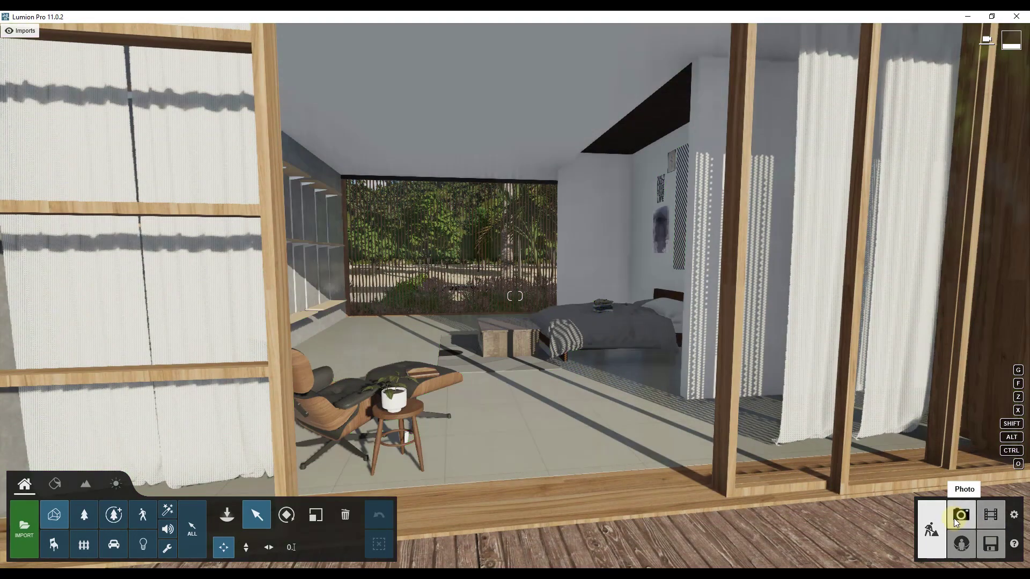
In Photo mode, restore the 6 - Bedroom camera and store it in slot 10 as 10 - Photo
{"action": "left_click", "coordinate": [958, 518]}
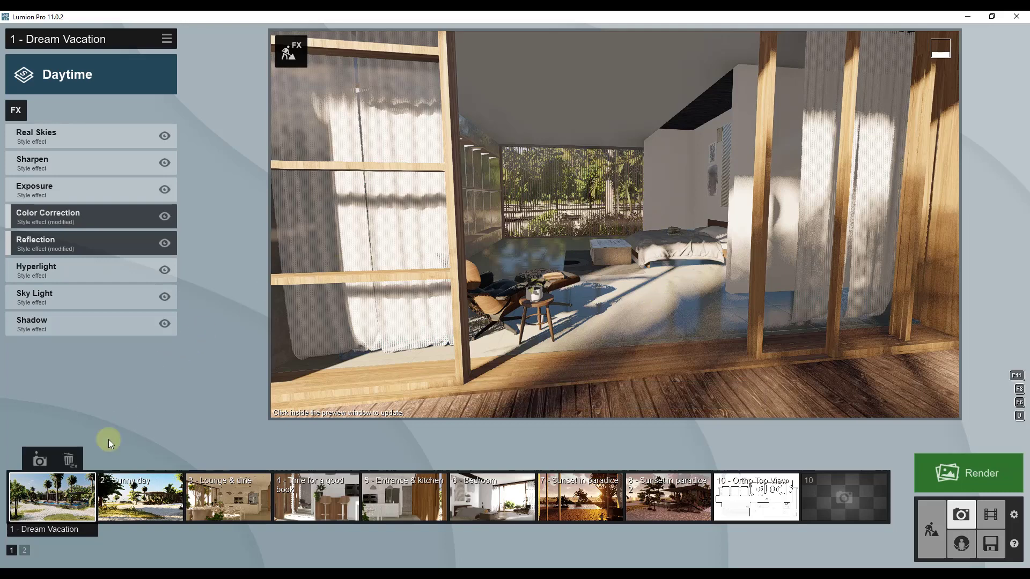
{"action": "key", "text": "shift+1"}
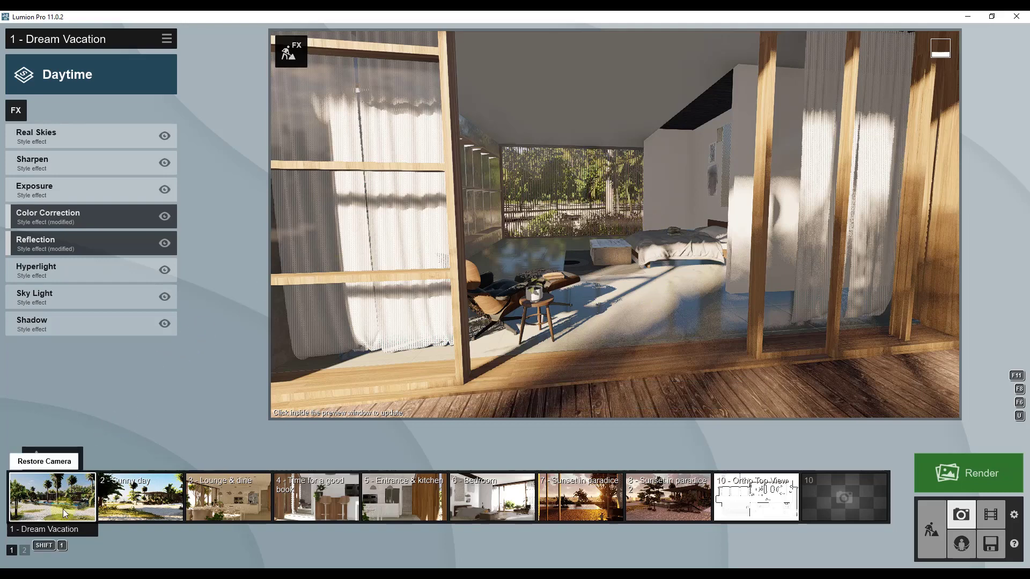
{"action": "left_click", "coordinate": [500, 500]}
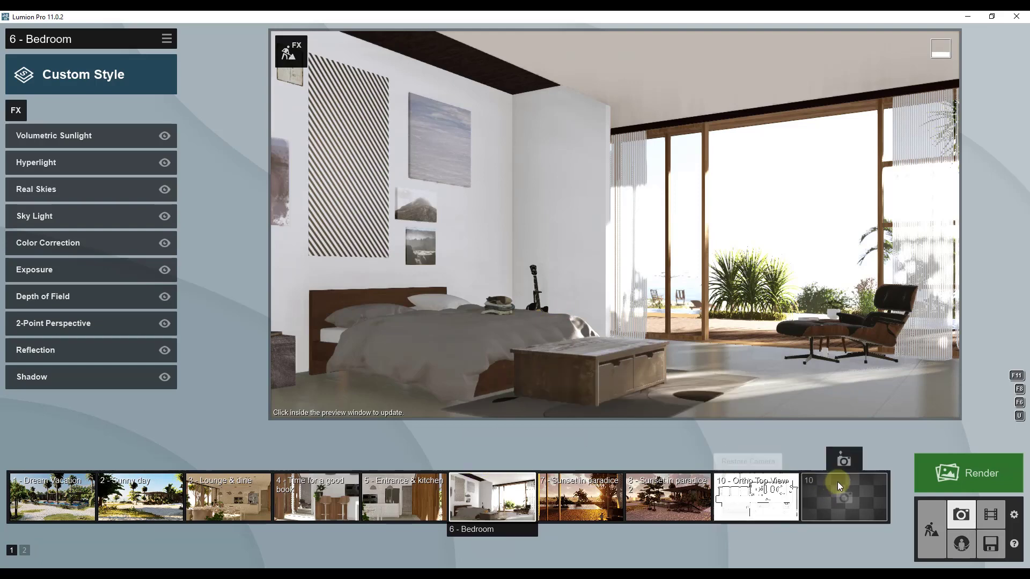
{"action": "left_click", "coordinate": [844, 462]}
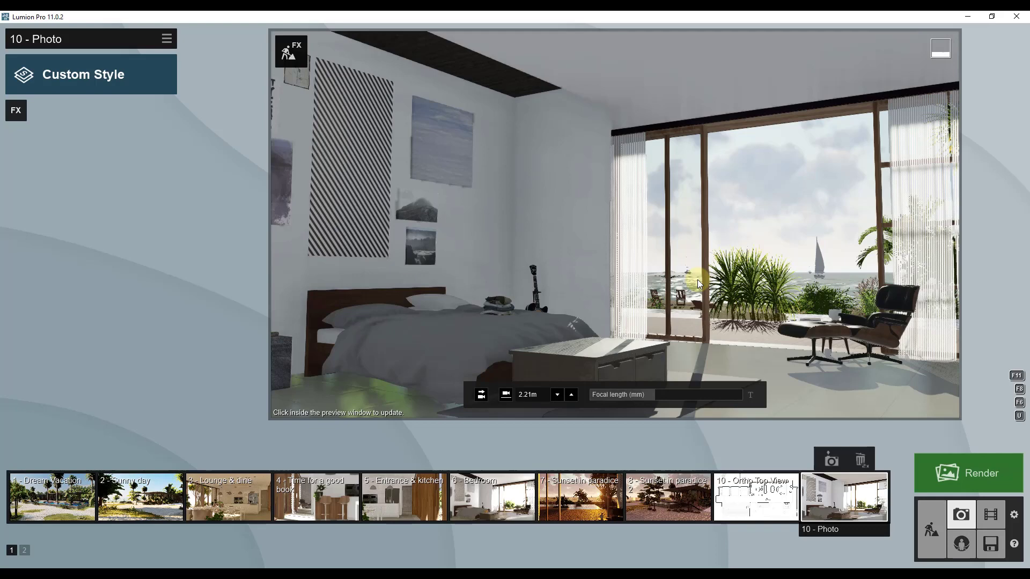
{"action": "left_click", "coordinate": [166, 39]}
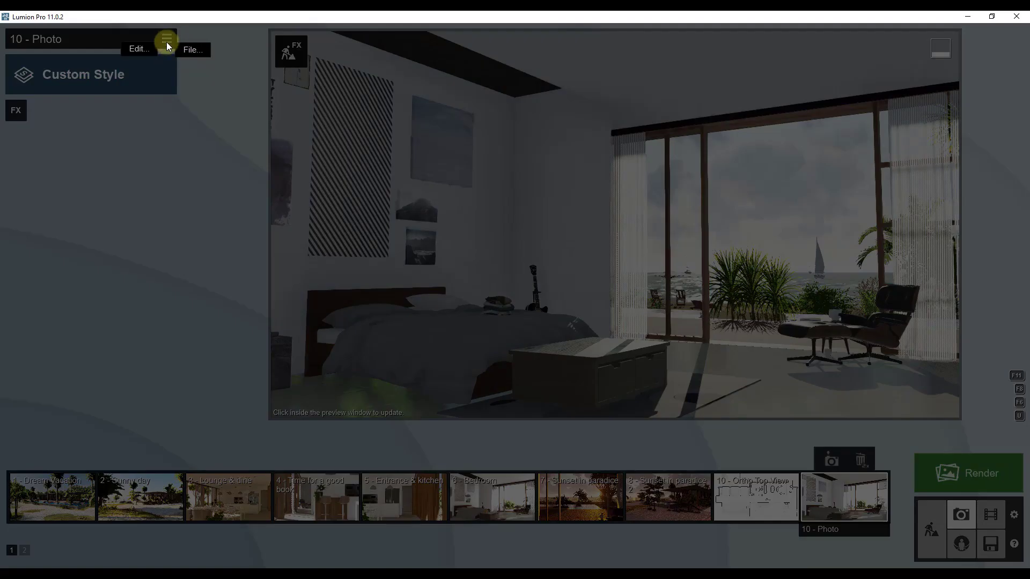
{"action": "left_click", "coordinate": [189, 49]}
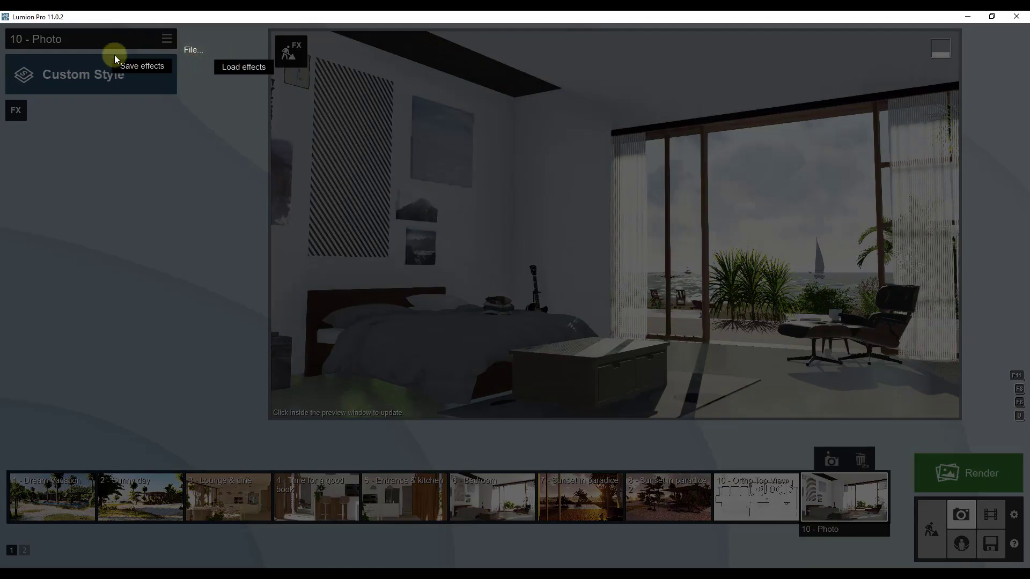
{"action": "left_click", "coordinate": [227, 201]}
{"action": "mouse_move", "coordinate": [439, 261]}
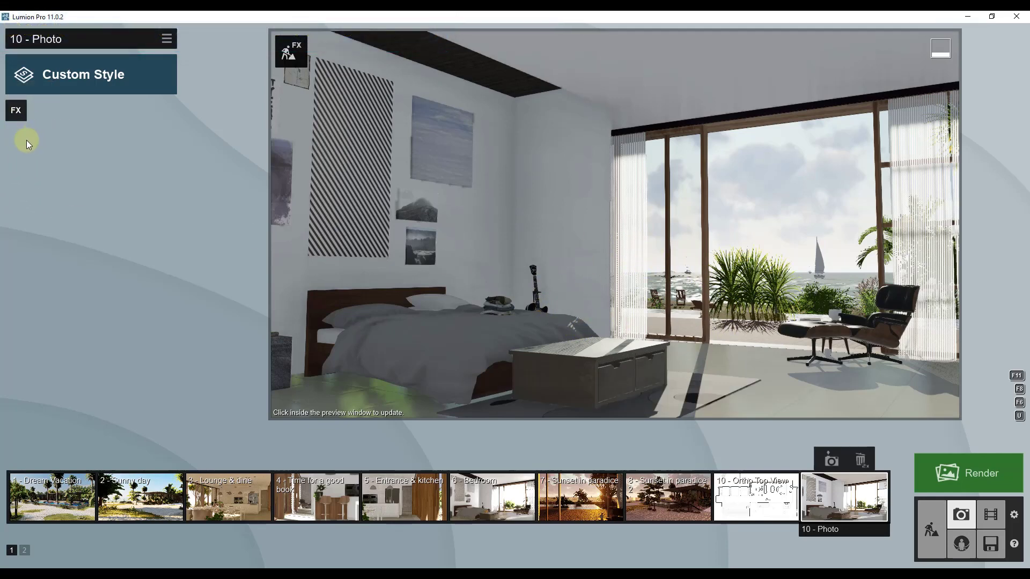
Add Real Skies to 10 - Photo with the sky heading at about -64.6°, then refresh the preview
{"action": "left_click", "coordinate": [21, 111]}
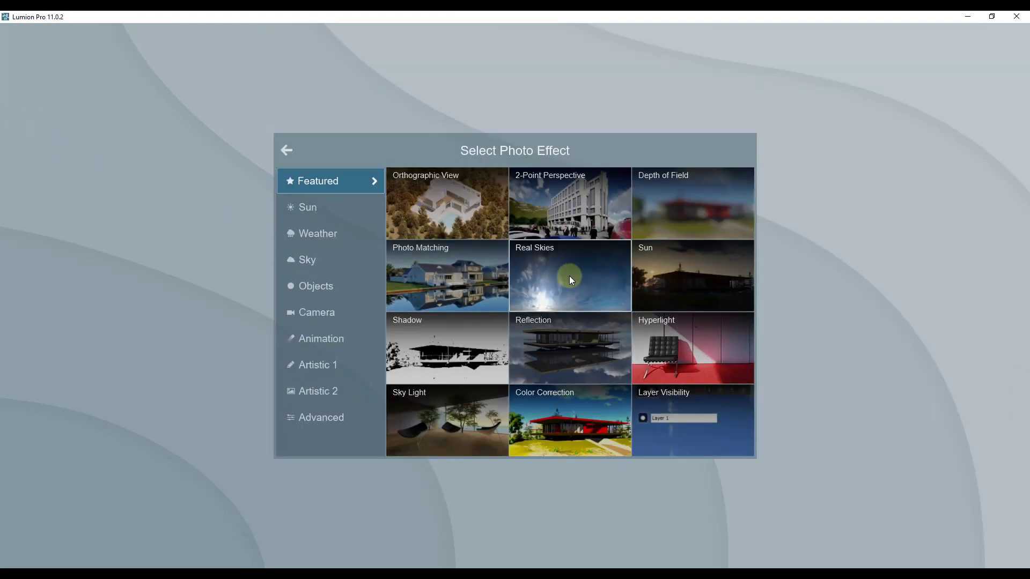
{"action": "left_click", "coordinate": [584, 275]}
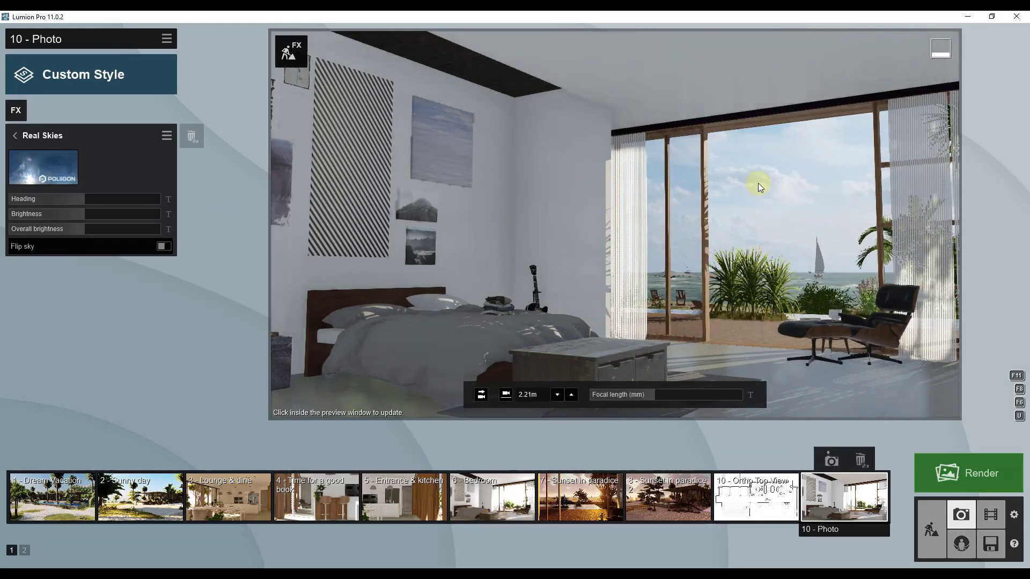
{"action": "mouse_move", "coordinate": [75, 200]}
{"action": "left_click_drag", "start_coordinate": [84, 198], "coordinate": [149, 199]}
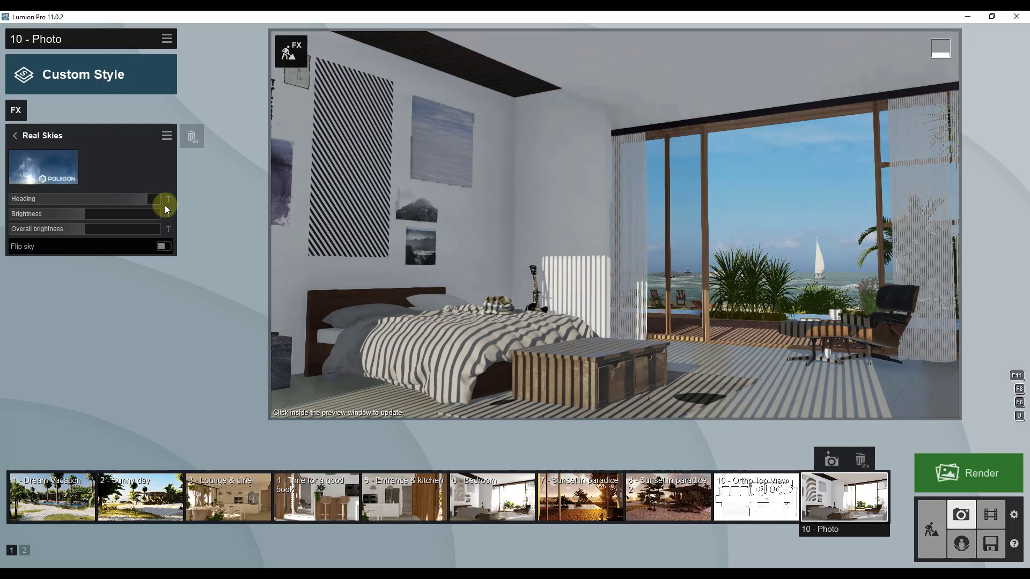
{"action": "mouse_move", "coordinate": [92, 217]}
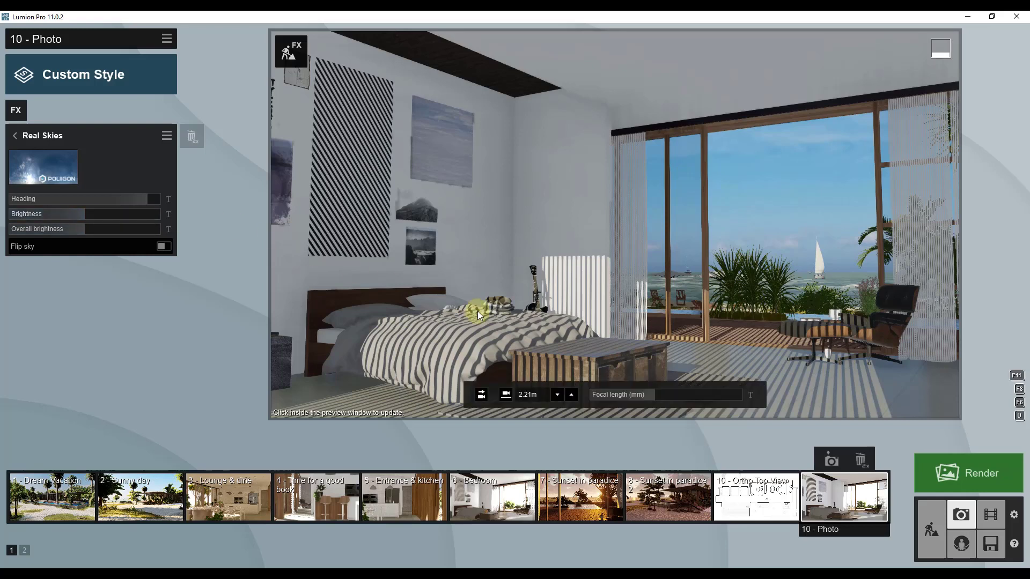
{"action": "left_click", "coordinate": [559, 304]}
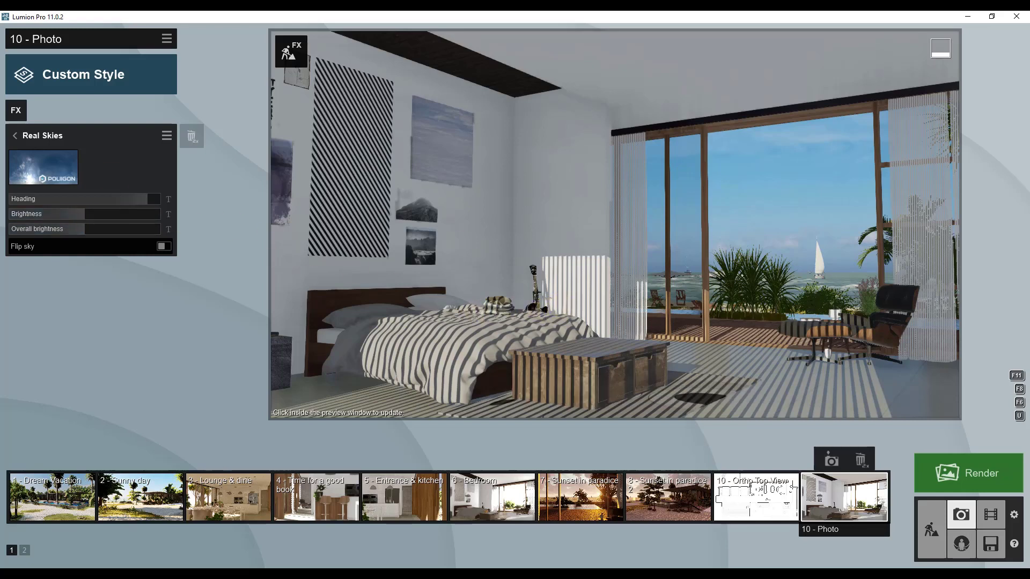
Add a Shadow effect: sun shadow range 1324.0m, brightness 0.1, lower interior/exterior balance, omnishadow near maximum
{"action": "left_click", "coordinate": [15, 111]}
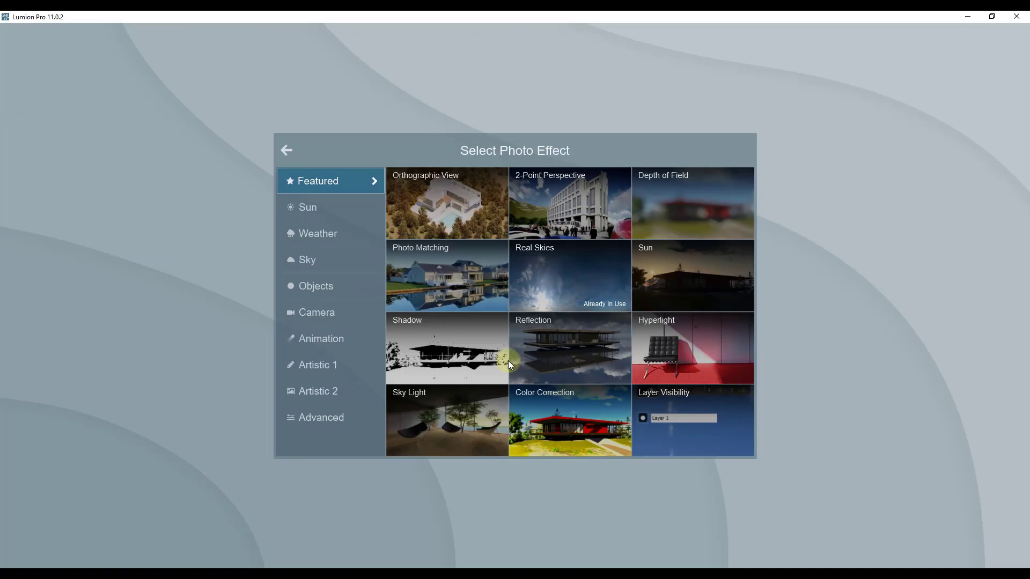
{"action": "left_click", "coordinate": [441, 354]}
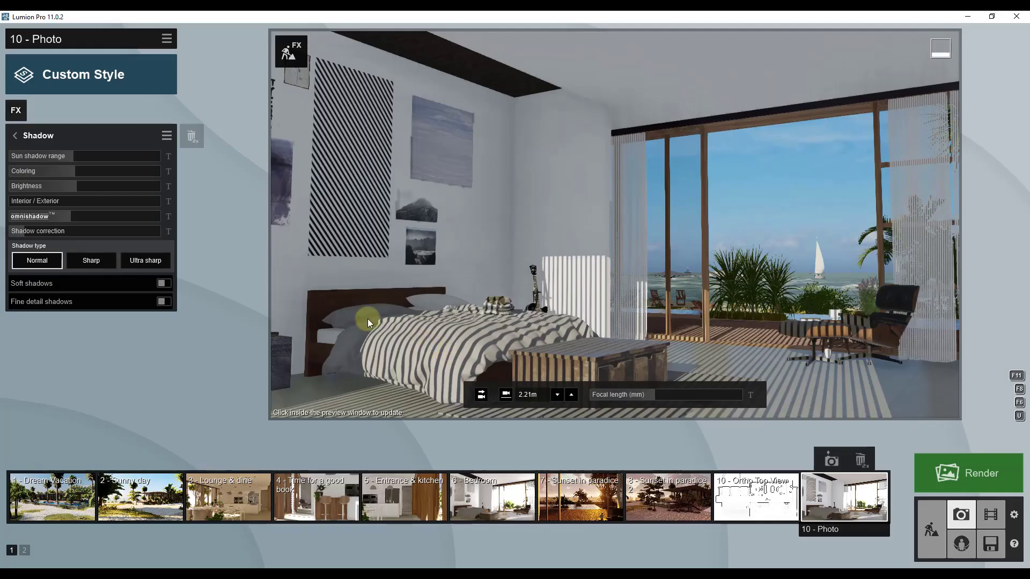
{"action": "left_click_drag", "start_coordinate": [74, 156], "coordinate": [132, 170]}
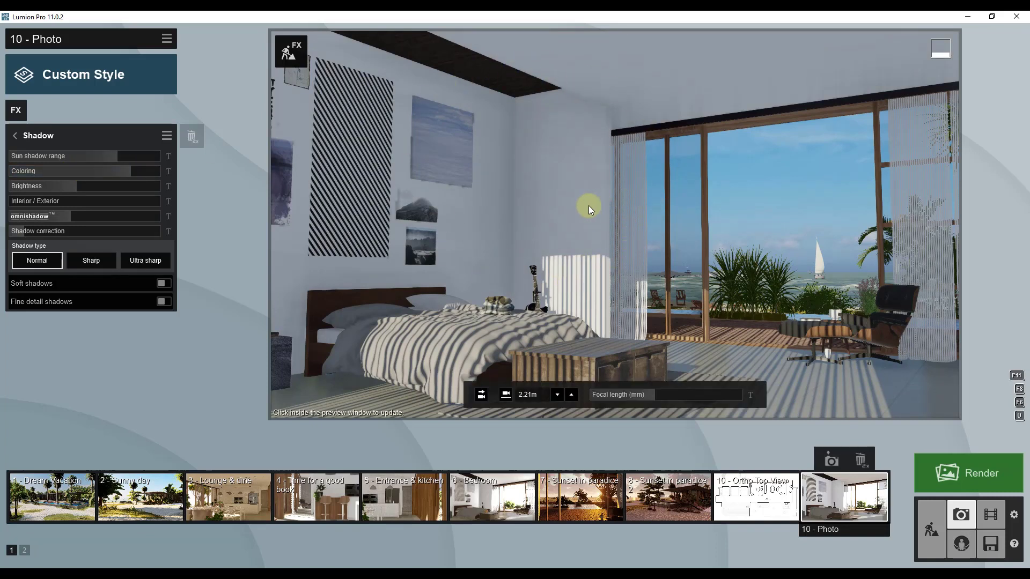
{"action": "mouse_move", "coordinate": [65, 187]}
{"action": "left_click_drag", "start_coordinate": [76, 185], "coordinate": [52, 185]}
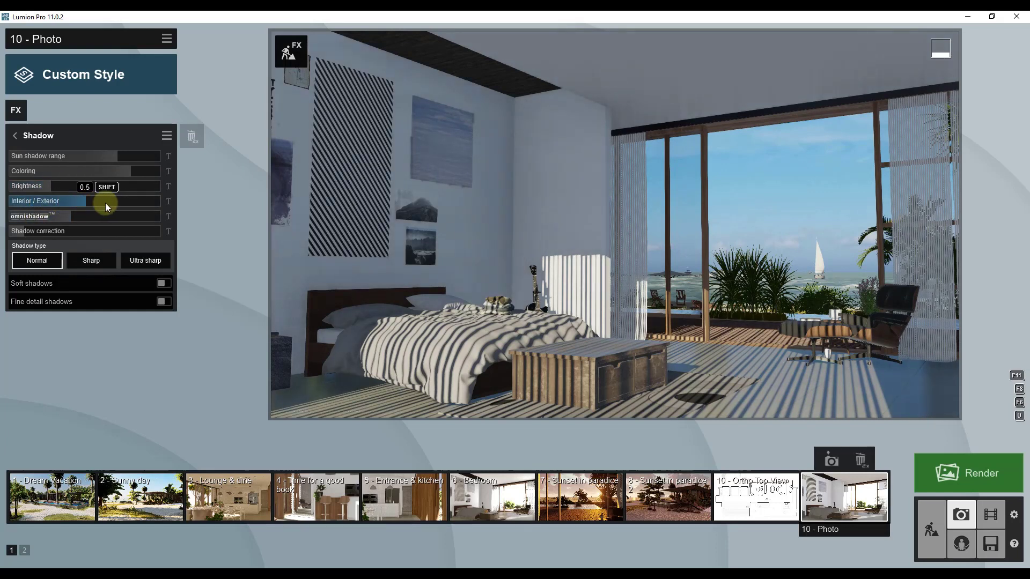
{"action": "left_click_drag", "start_coordinate": [140, 205], "coordinate": [36, 207]}
{"action": "left_click_drag", "start_coordinate": [132, 203], "coordinate": [138, 201]}
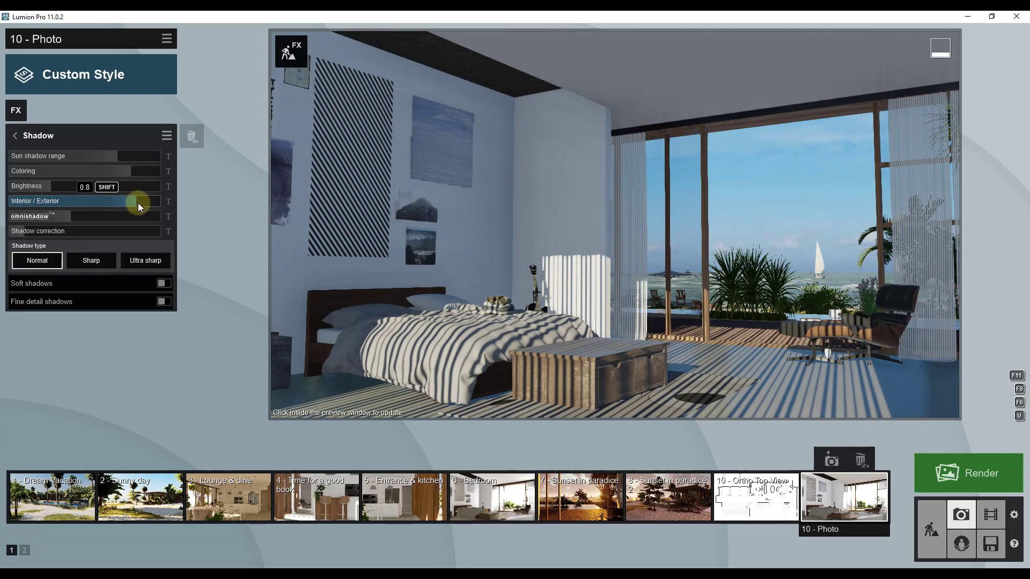
{"action": "left_click_drag", "start_coordinate": [67, 217], "coordinate": [199, 221]}
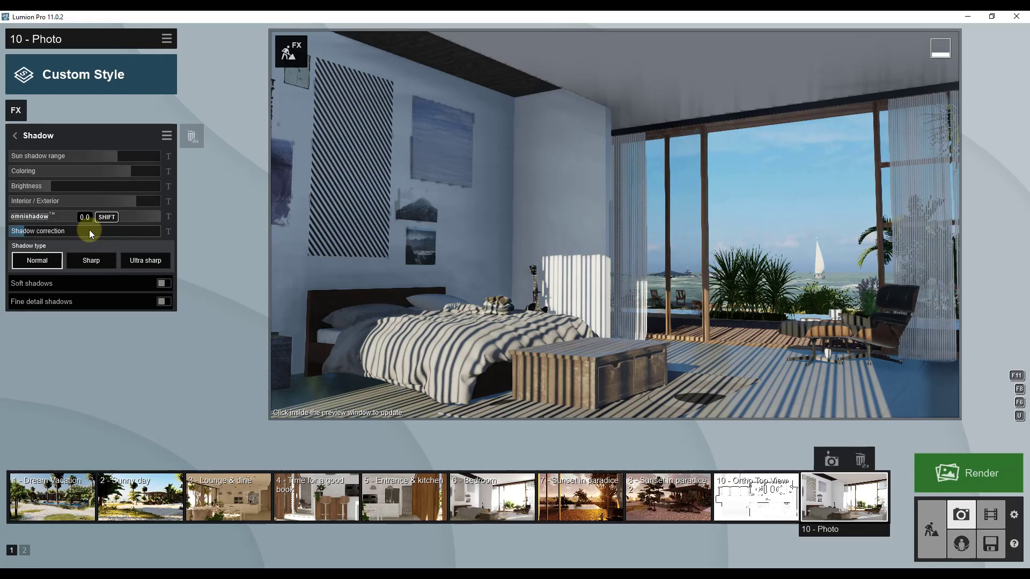
Keep the Normal shadow type, turn on fine detail shadows, and refresh the preview
{"action": "left_click", "coordinate": [90, 260]}
{"action": "left_click", "coordinate": [136, 262]}
{"action": "left_click", "coordinate": [39, 262]}
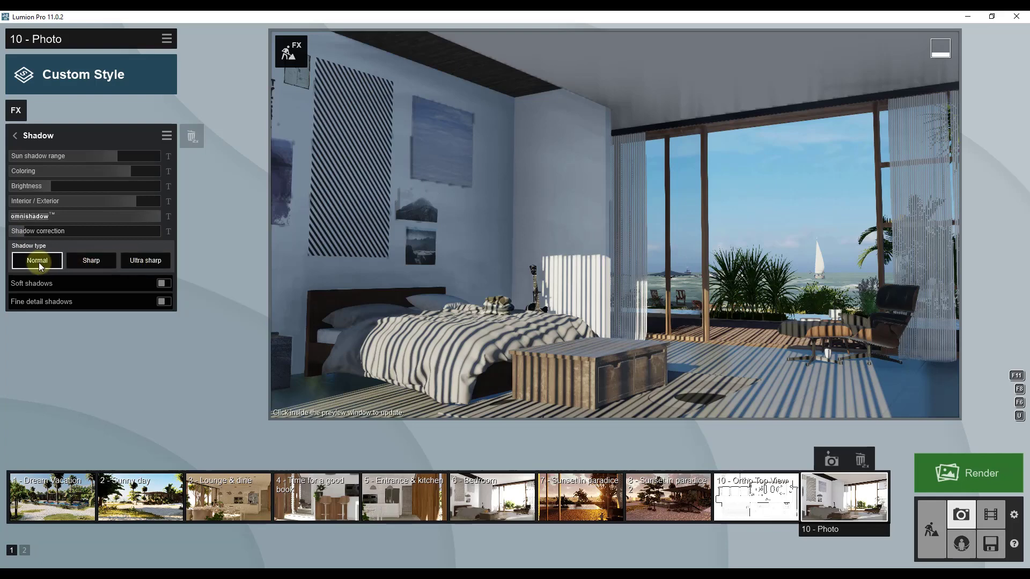
{"action": "left_click", "coordinate": [165, 301]}
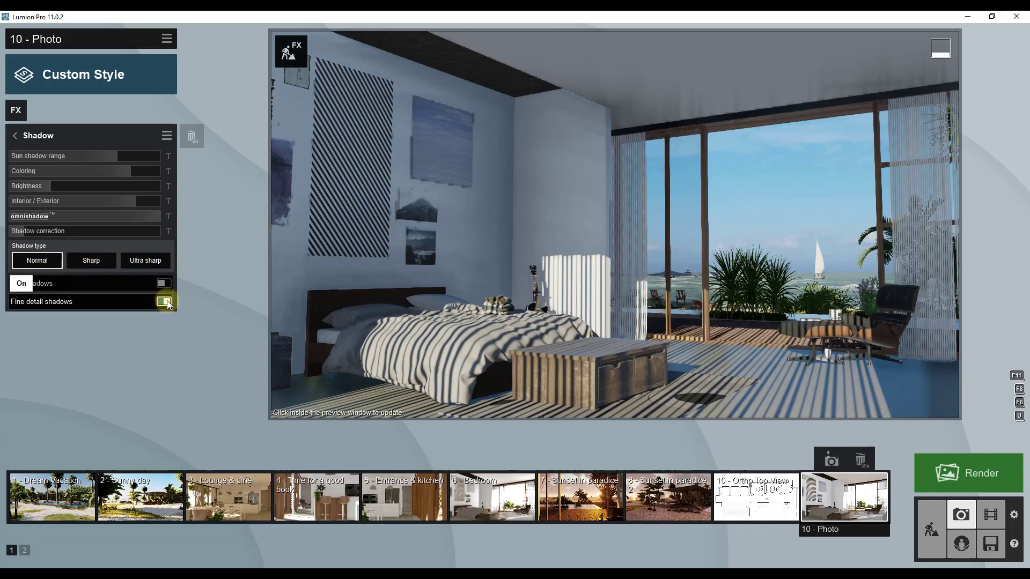
{"action": "left_click", "coordinate": [644, 227]}
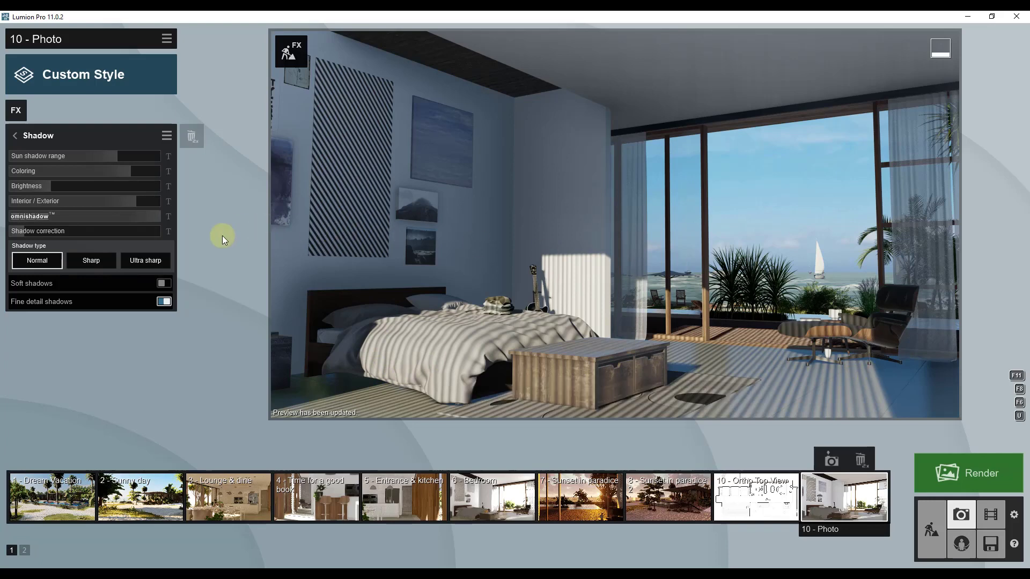
Stack a Camera > Exposure effect, tuning exposure between 0.4 and 0.8, and reopen the effect catalogue
{"action": "left_click", "coordinate": [22, 109]}
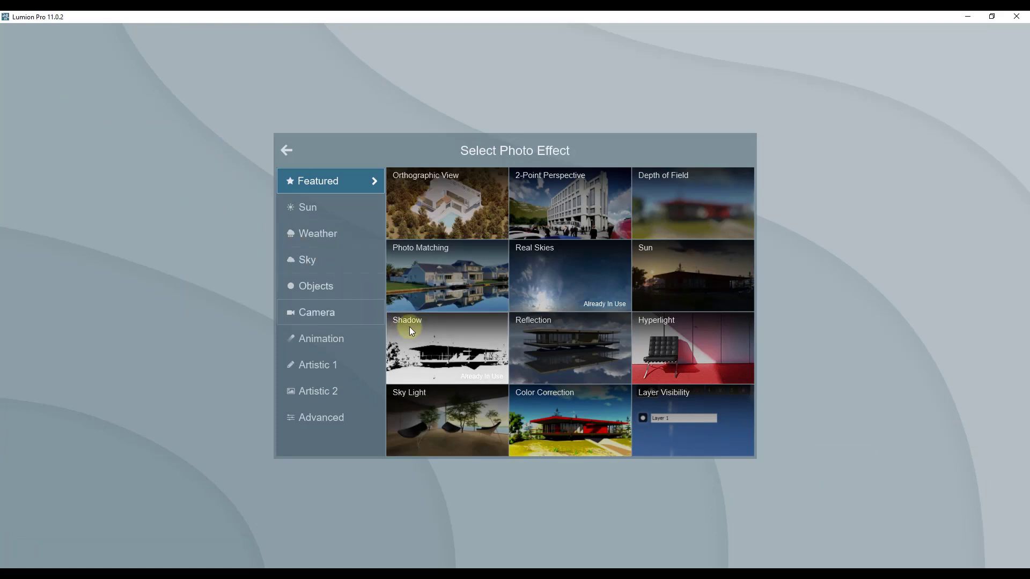
{"action": "left_click", "coordinate": [309, 315]}
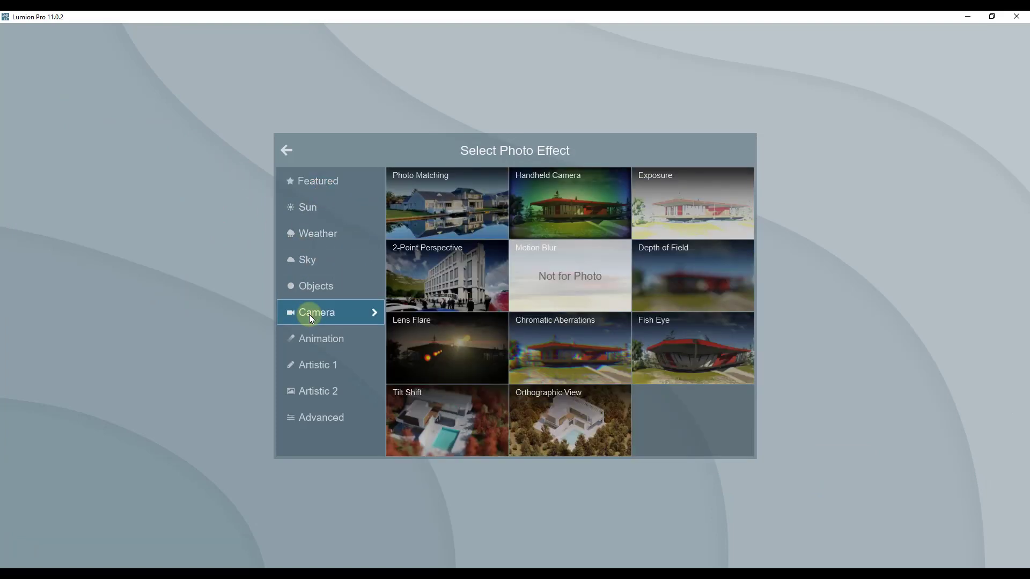
{"action": "left_click", "coordinate": [674, 192]}
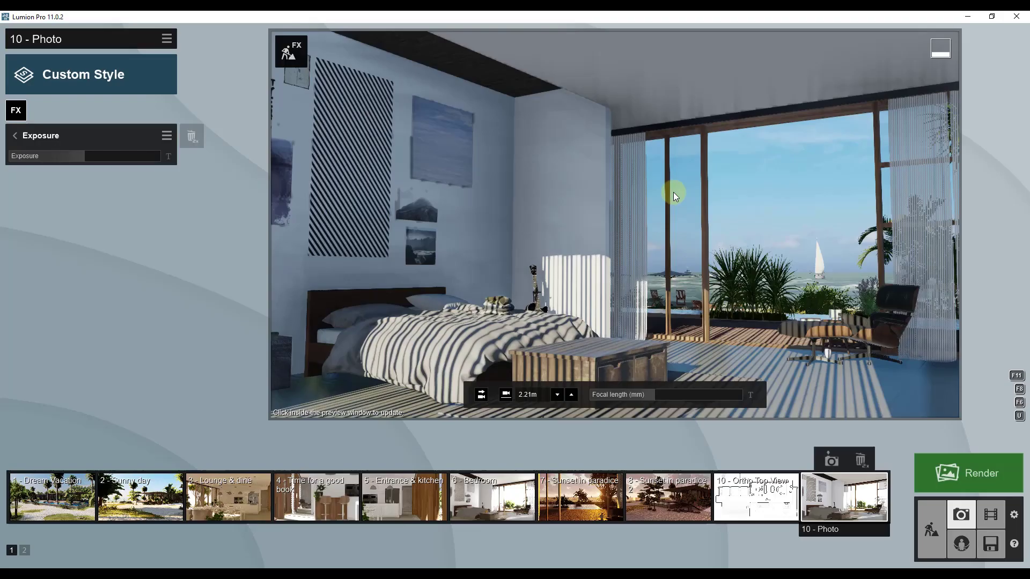
{"action": "mouse_move", "coordinate": [82, 154]}
{"action": "left_mouse_down"}
{"action": "mouse_move", "coordinate": [98, 154]}
{"action": "mouse_move", "coordinate": [69, 157]}
{"action": "left_mouse_up"}
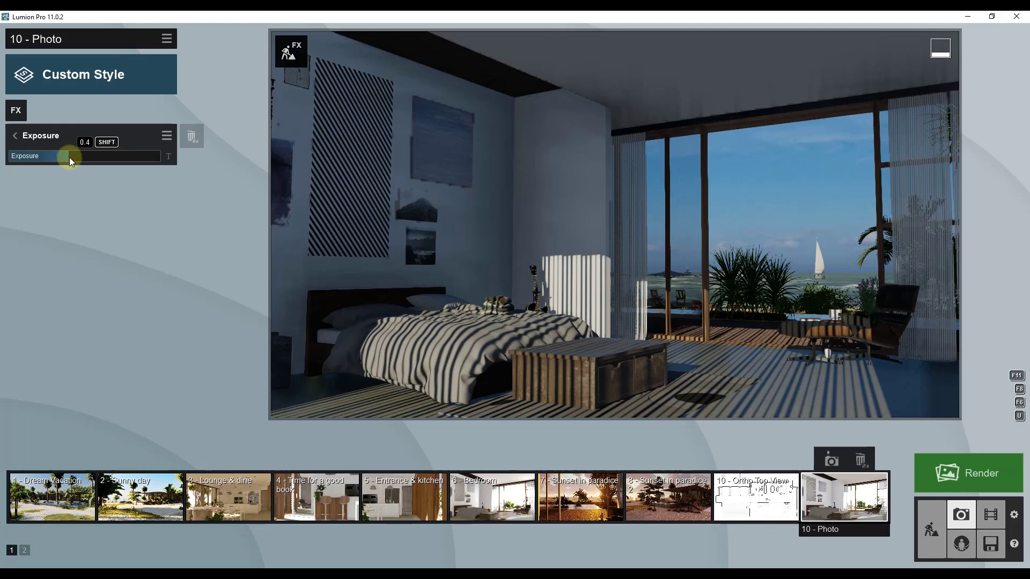
{"action": "mouse_move", "coordinate": [69, 157]}
{"action": "left_mouse_down"}
{"action": "mouse_move", "coordinate": [135, 152]}
{"action": "mouse_move", "coordinate": [70, 162]}
{"action": "left_mouse_up"}
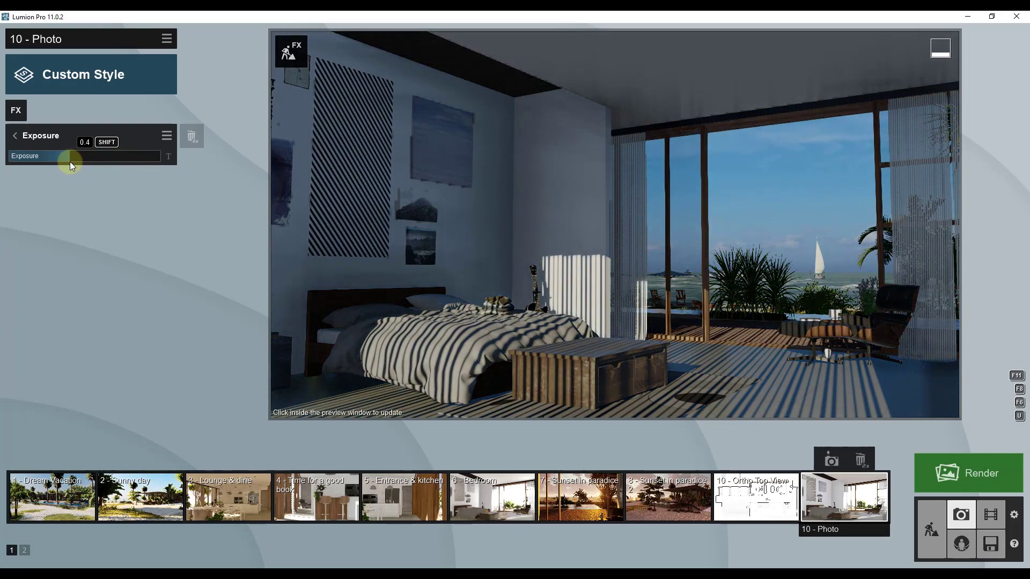
{"action": "left_click", "coordinate": [483, 214]}
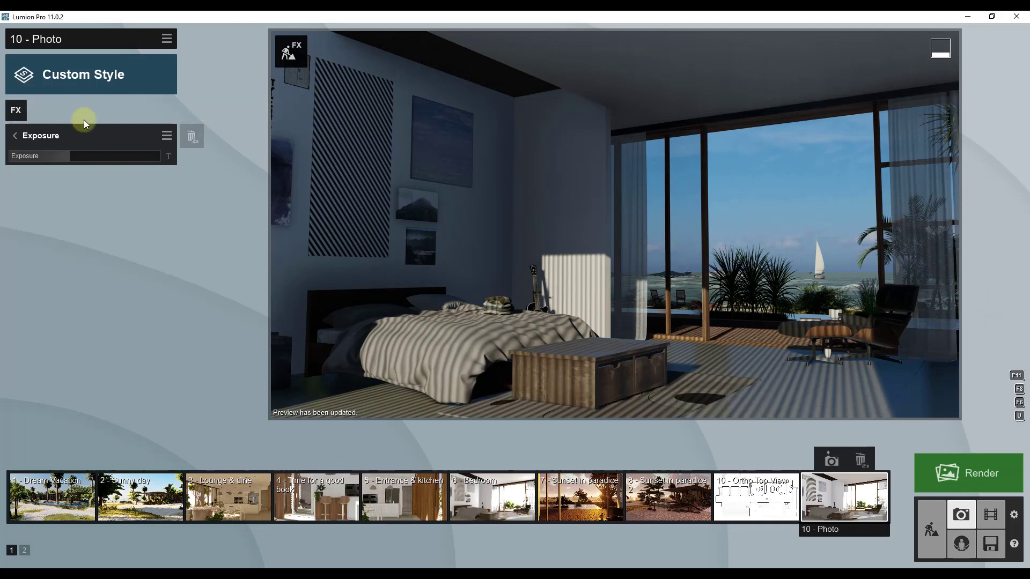
{"action": "left_click", "coordinate": [16, 115]}
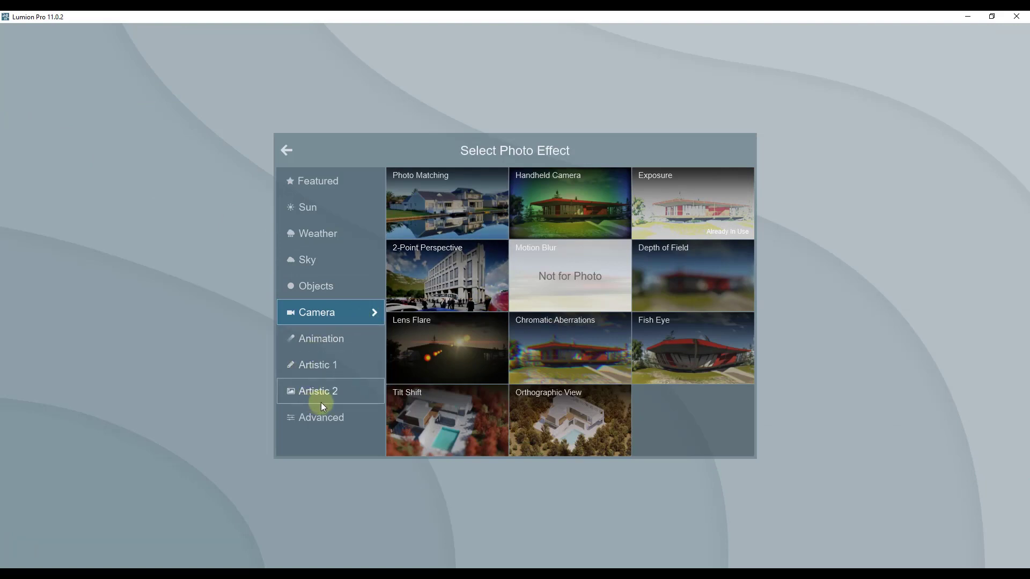
Add Artistic 2 > Analog Color Lab with Style around 0.5 and a reduced Amount
{"action": "left_click", "coordinate": [320, 367]}
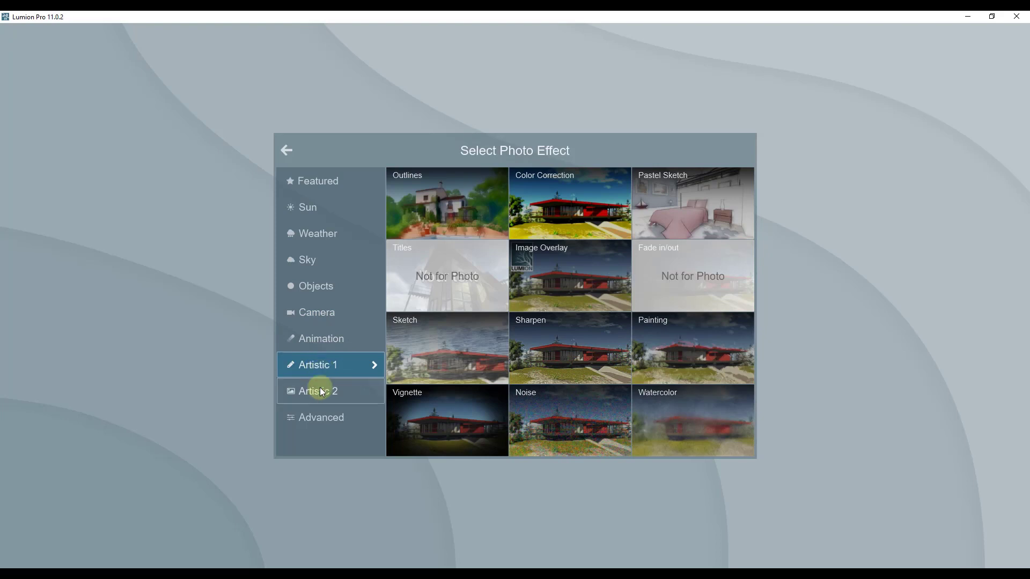
{"action": "left_click", "coordinate": [321, 391]}
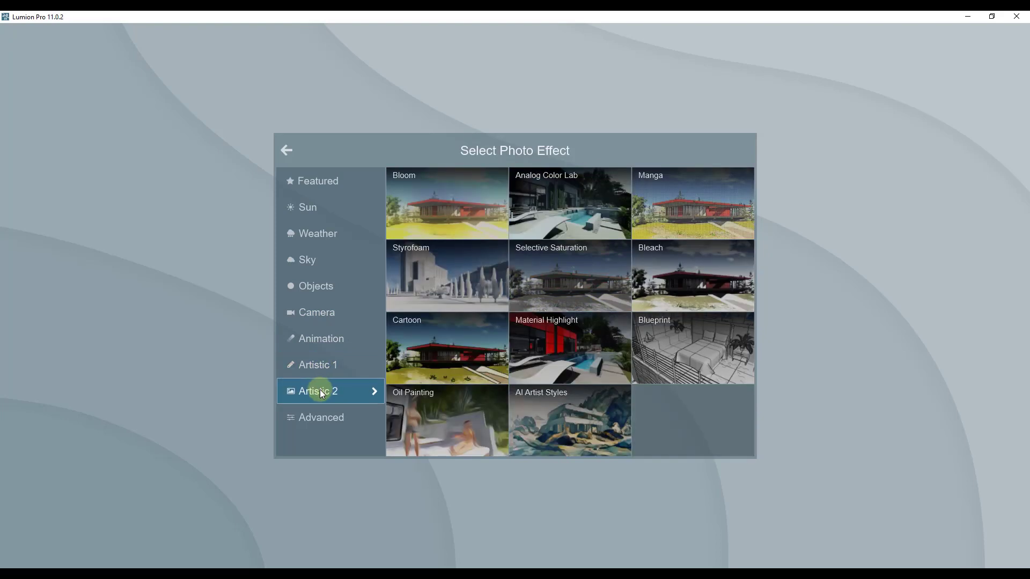
{"action": "left_click", "coordinate": [568, 188]}
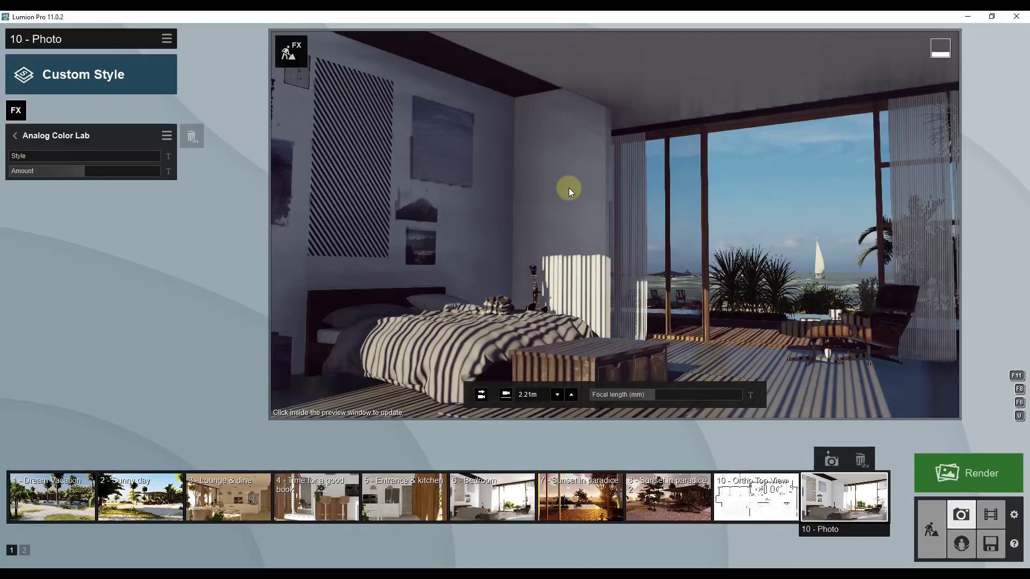
{"action": "left_click_drag", "start_coordinate": [15, 155], "coordinate": [132, 158]}
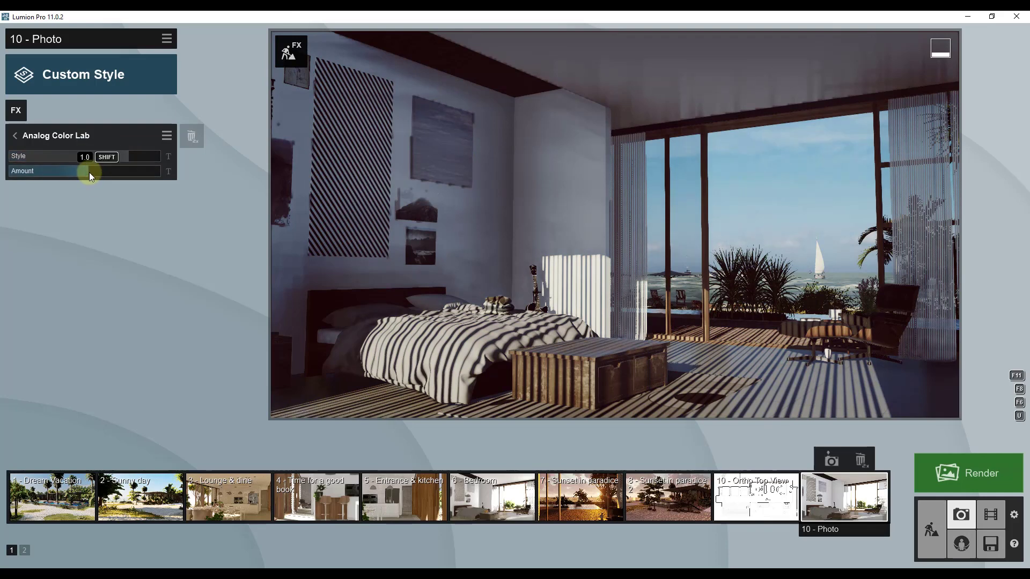
{"action": "left_click_drag", "start_coordinate": [98, 172], "coordinate": [33, 173]}
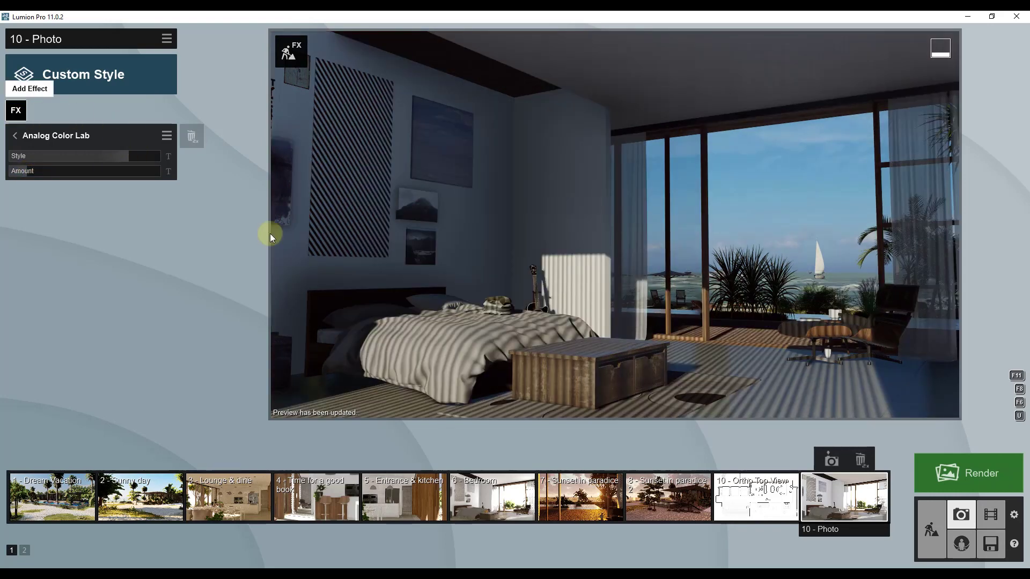
Add Color Correction: cooler temperature, vibrance 1.0, brightness restored, gamma nudged up; refresh the preview
{"action": "mouse_move", "coordinate": [618, 260]}
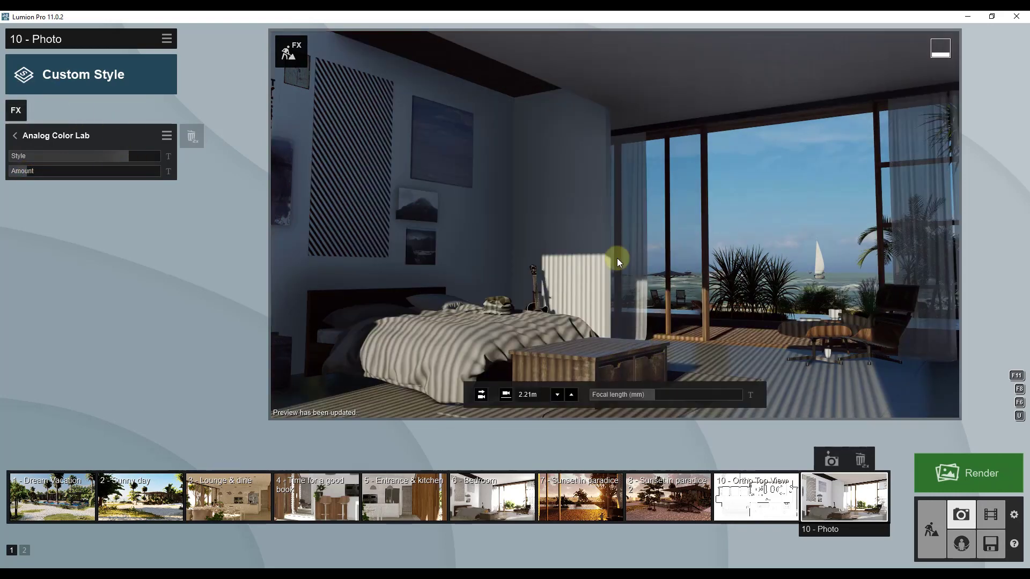
{"action": "left_click", "coordinate": [16, 110]}
{"action": "left_click", "coordinate": [322, 358]}
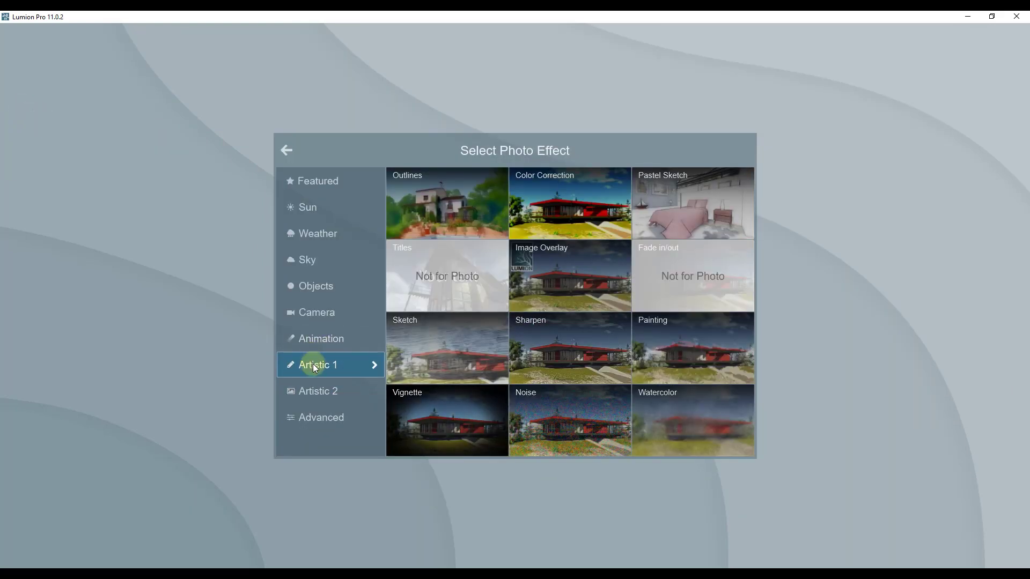
{"action": "left_click", "coordinate": [578, 191]}
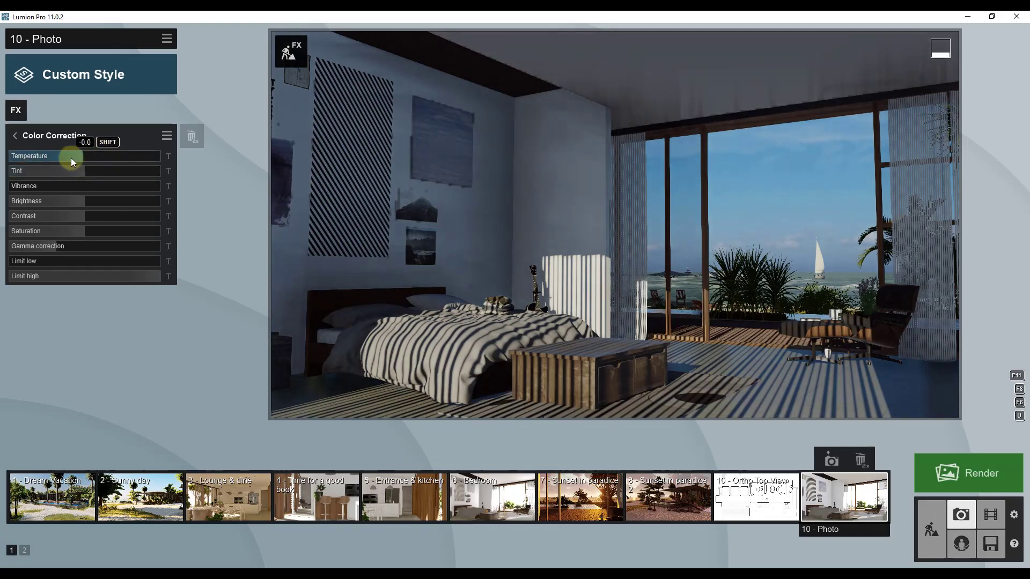
{"action": "left_click_drag", "start_coordinate": [70, 158], "coordinate": [92, 159]}
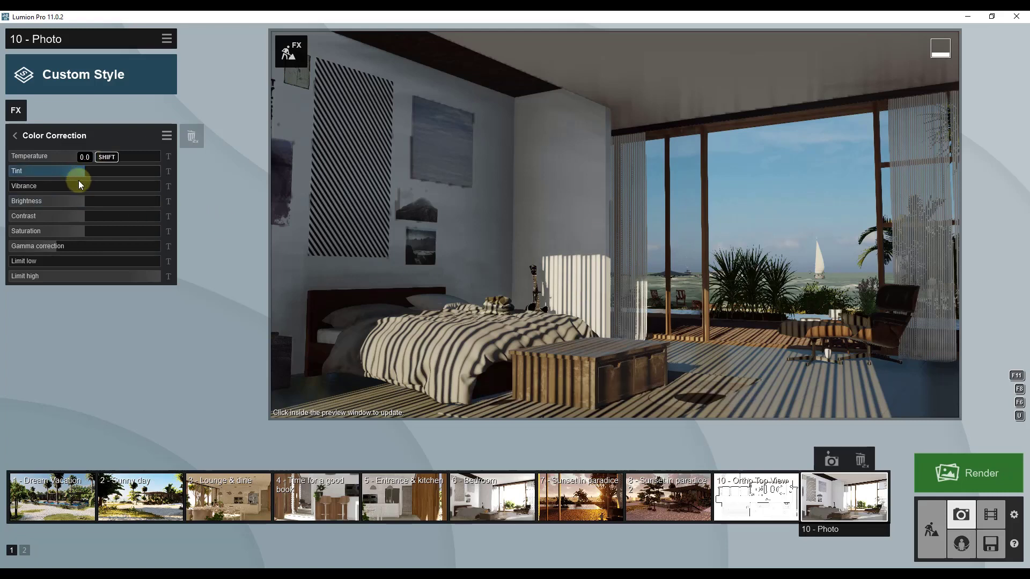
{"action": "left_click_drag", "start_coordinate": [67, 184], "coordinate": [93, 186]}
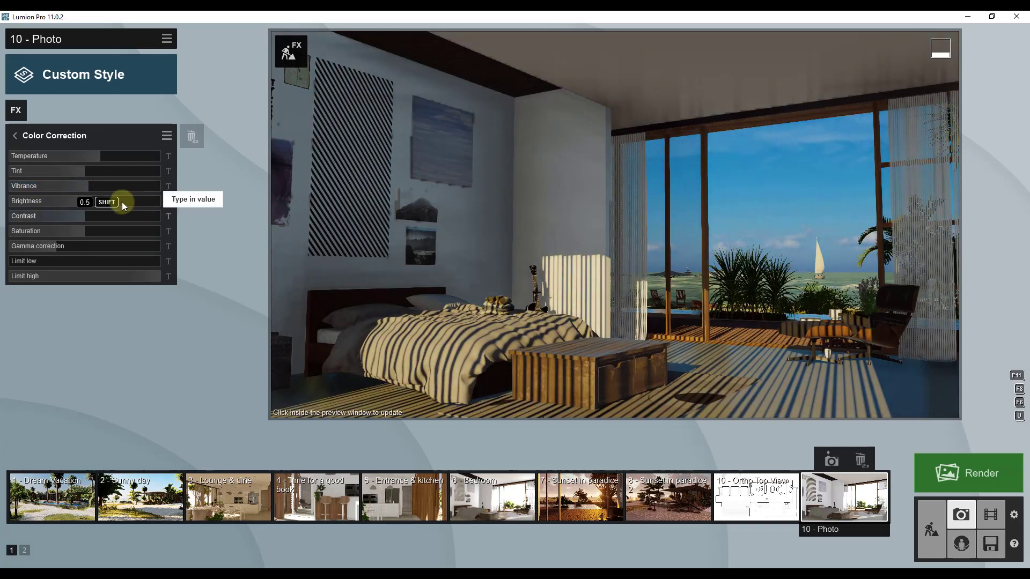
{"action": "left_click_drag", "start_coordinate": [89, 186], "coordinate": [124, 191]}
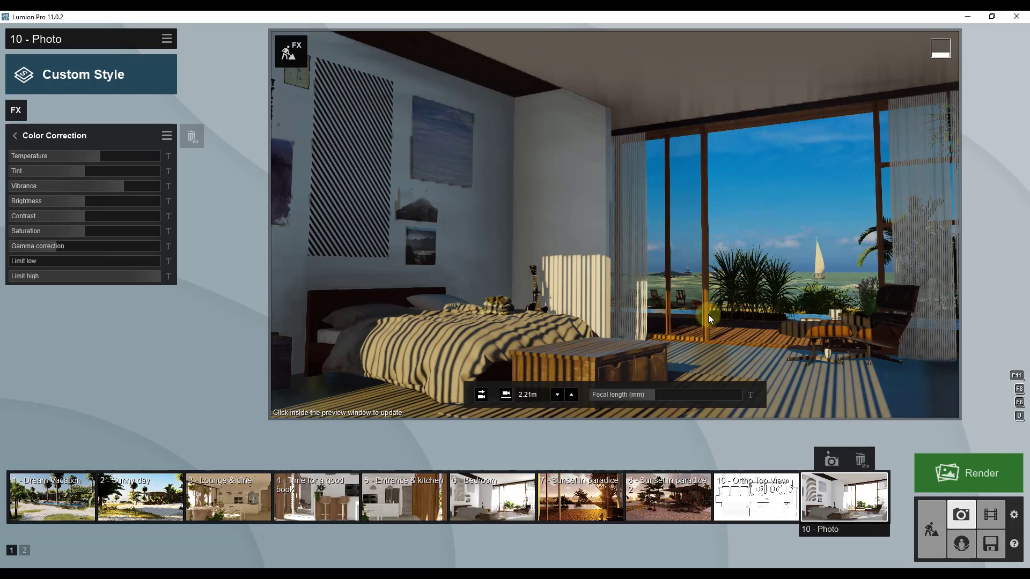
{"action": "left_click_drag", "start_coordinate": [125, 191], "coordinate": [87, 189]}
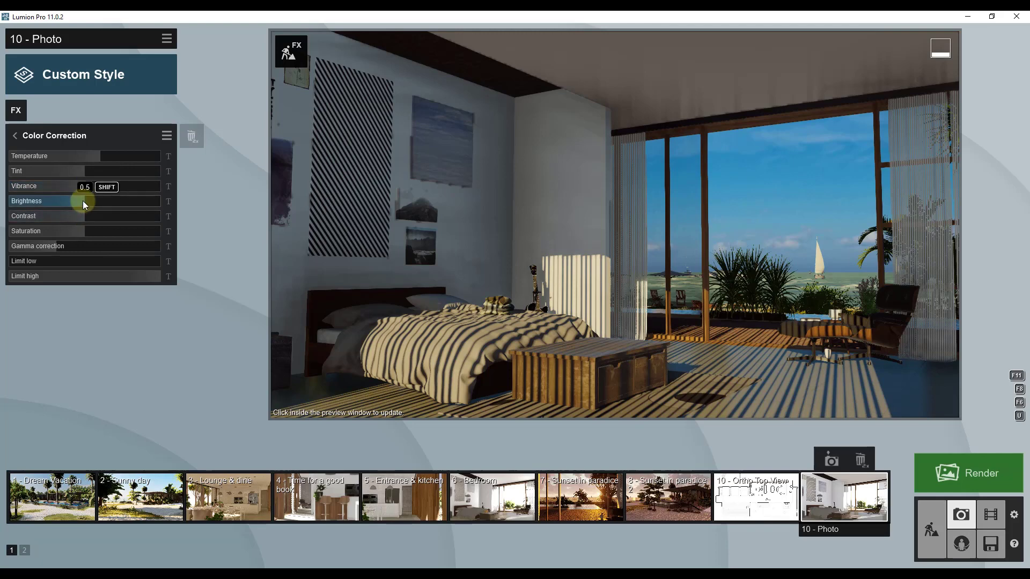
{"action": "left_click_drag", "start_coordinate": [82, 200], "coordinate": [126, 221]}
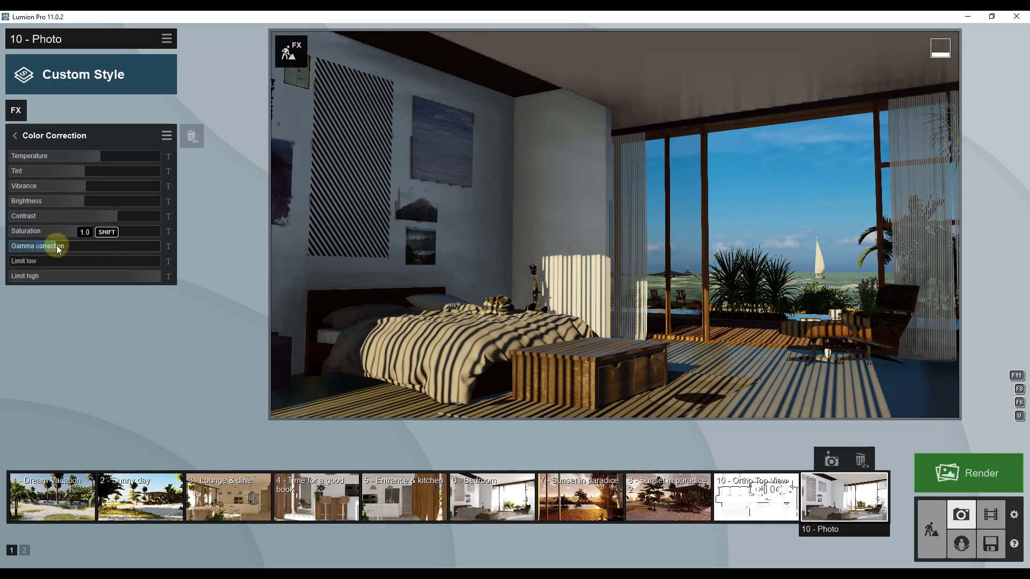
{"action": "left_click_drag", "start_coordinate": [58, 248], "coordinate": [64, 248]}
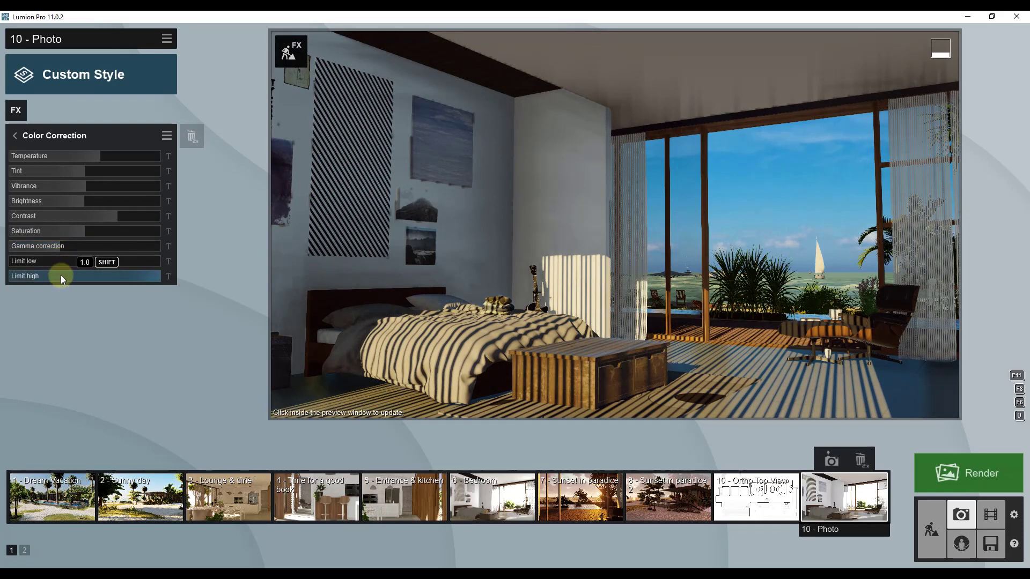
{"action": "left_click", "coordinate": [642, 259]}
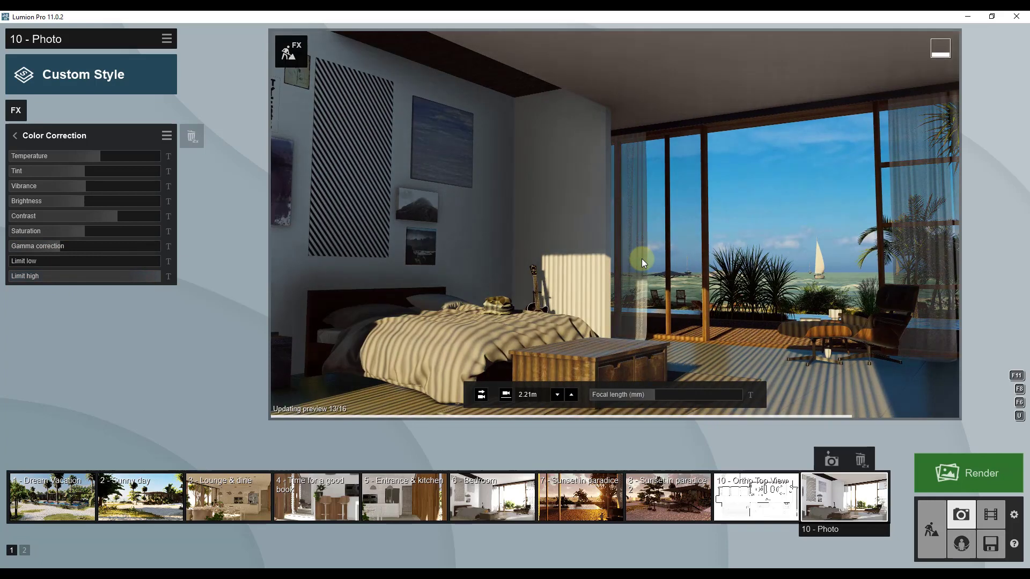
Add a Noise effect with intensity brought down to a faint grain around 0.1–0.2
{"action": "left_click", "coordinate": [16, 113]}
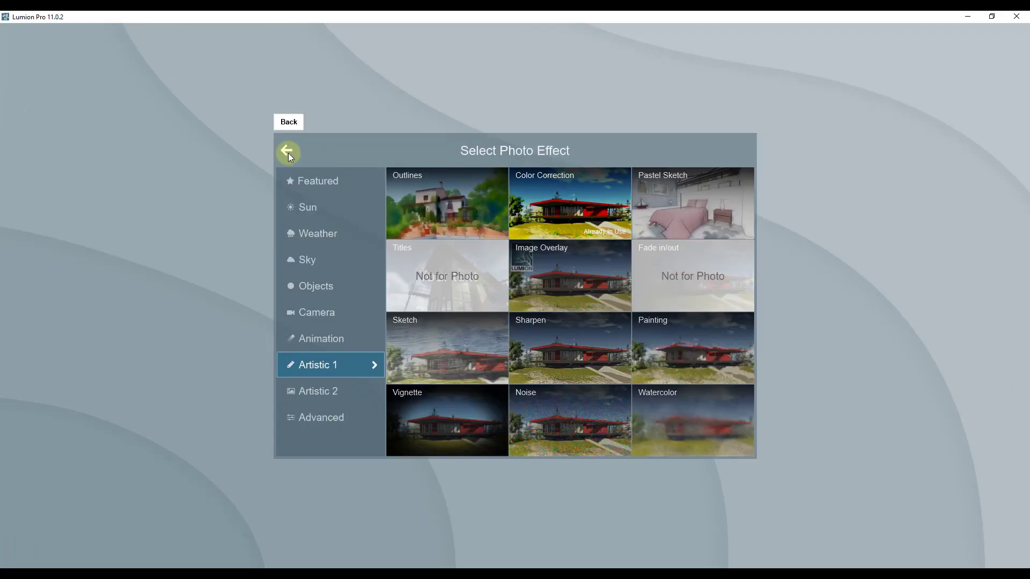
{"action": "left_click", "coordinate": [579, 424]}
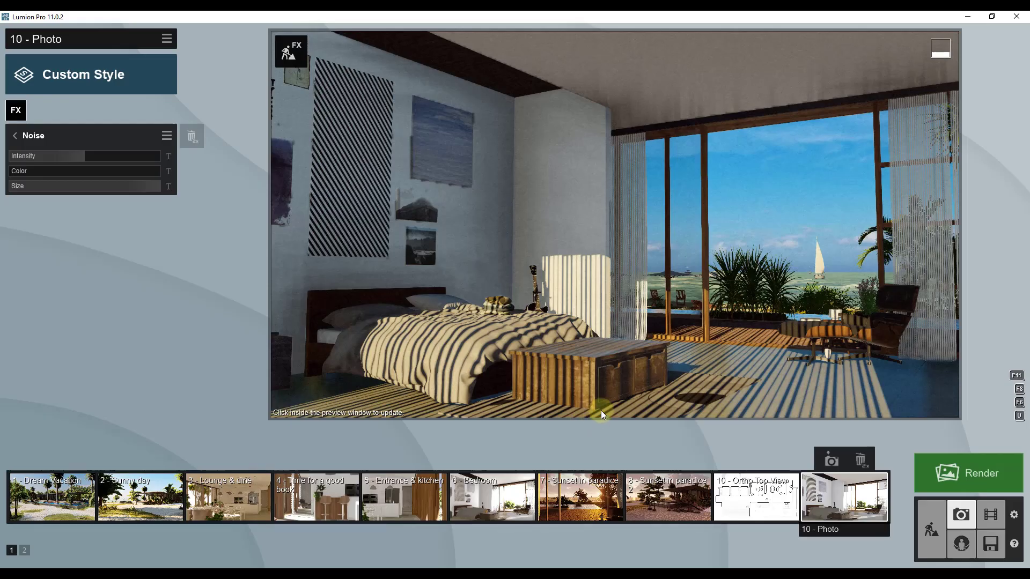
{"action": "left_click_drag", "start_coordinate": [80, 157], "coordinate": [179, 169]}
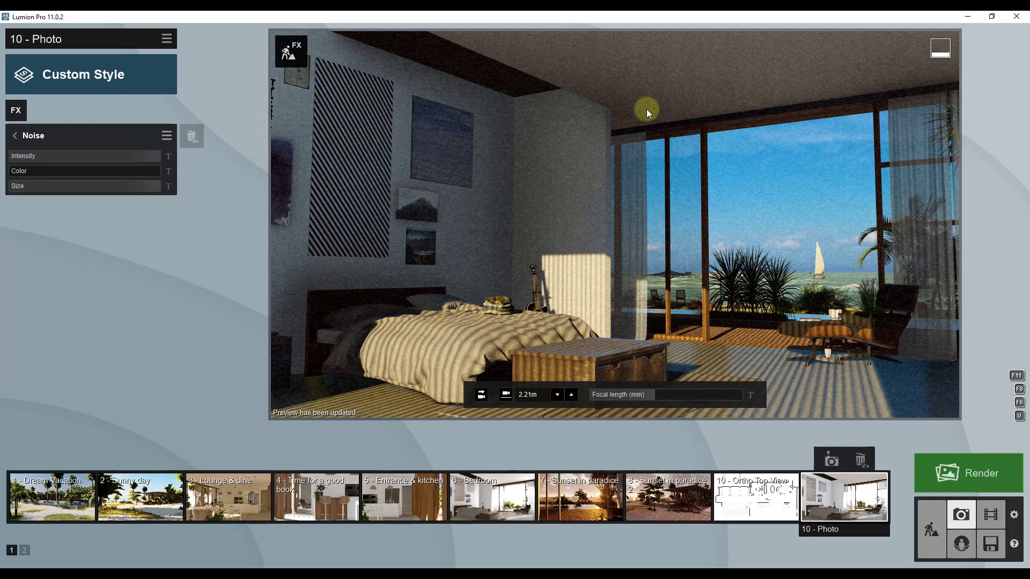
{"action": "left_click_drag", "start_coordinate": [145, 160], "coordinate": [8, 163]}
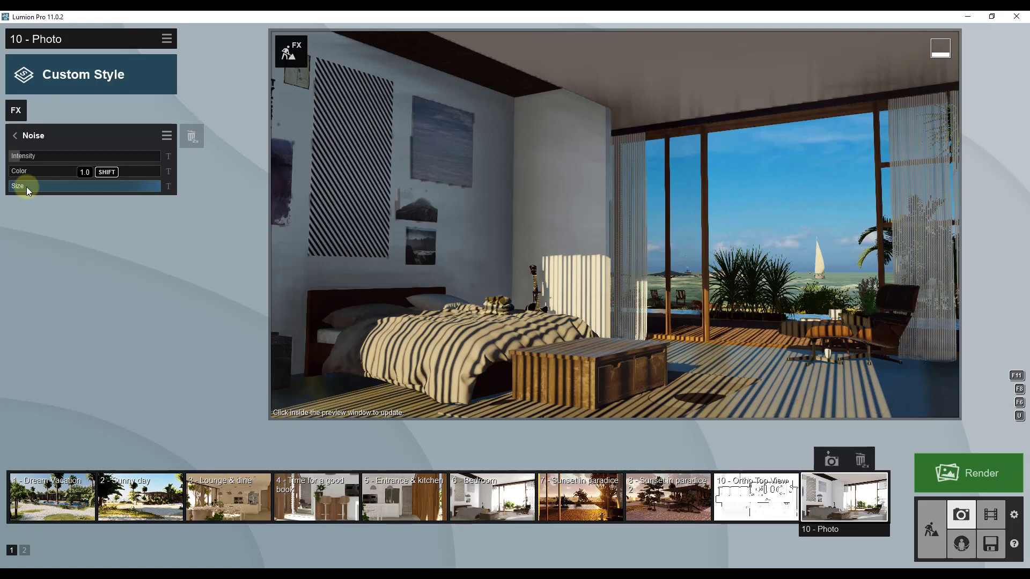
Stack a Sharpen effect at intensity 0.4 and bring the photo effect list back up
{"action": "left_click", "coordinate": [24, 117]}
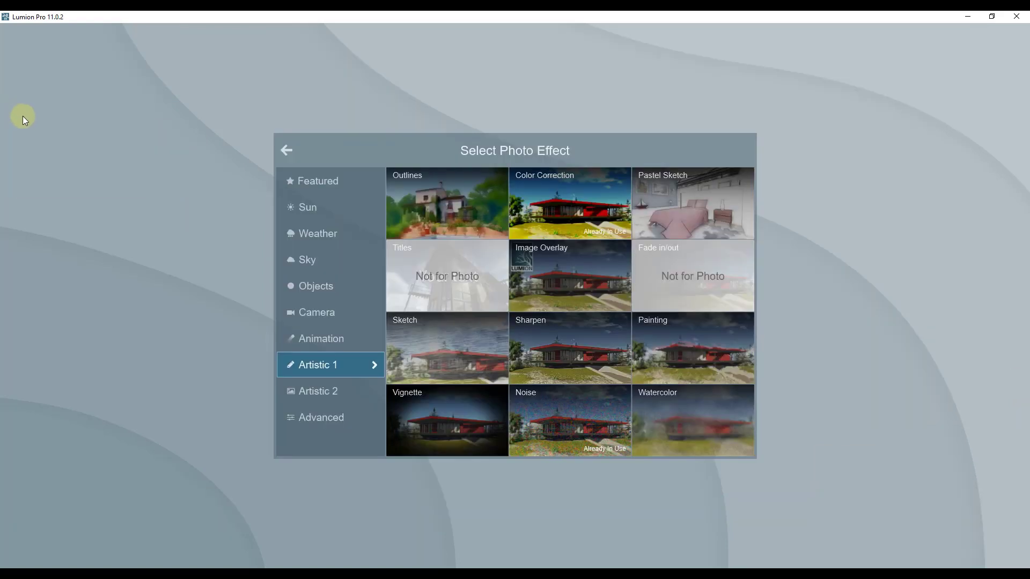
{"action": "left_click", "coordinate": [578, 344]}
{"action": "left_click_drag", "start_coordinate": [85, 156], "coordinate": [165, 162]}
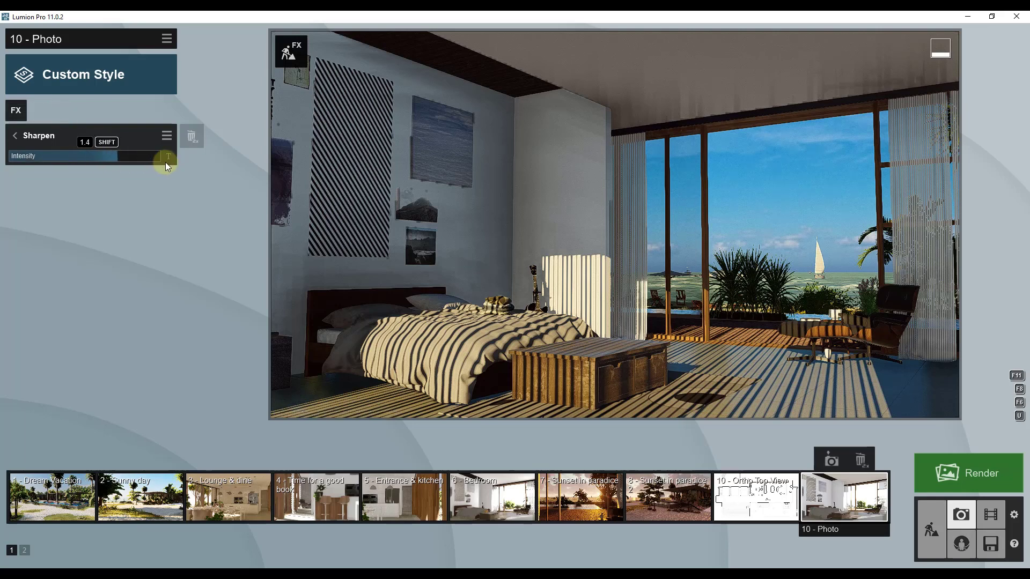
{"action": "left_click_drag", "start_coordinate": [62, 171], "coordinate": [188, 170]}
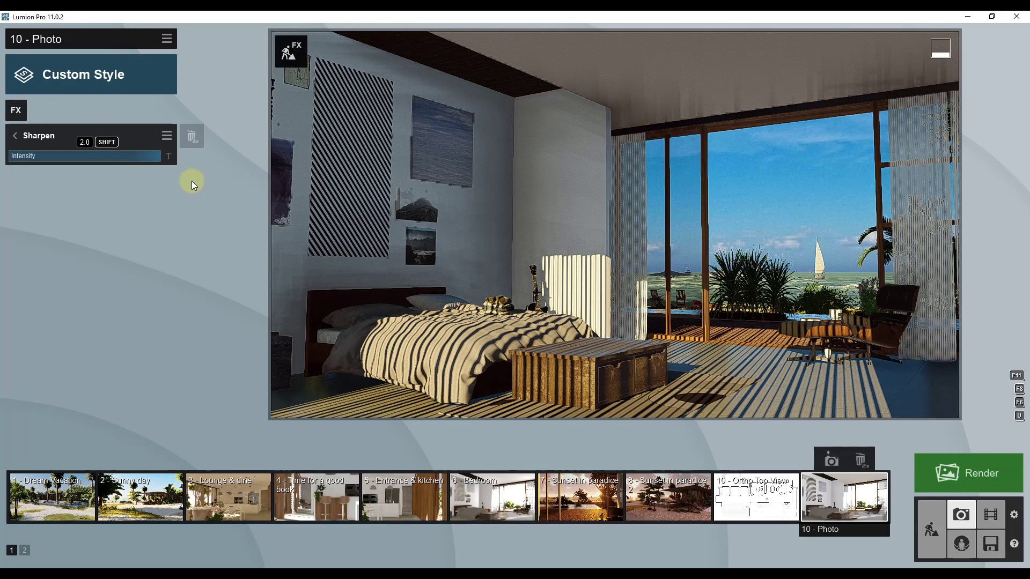
{"action": "left_click_drag", "start_coordinate": [117, 185], "coordinate": [1, 184]}
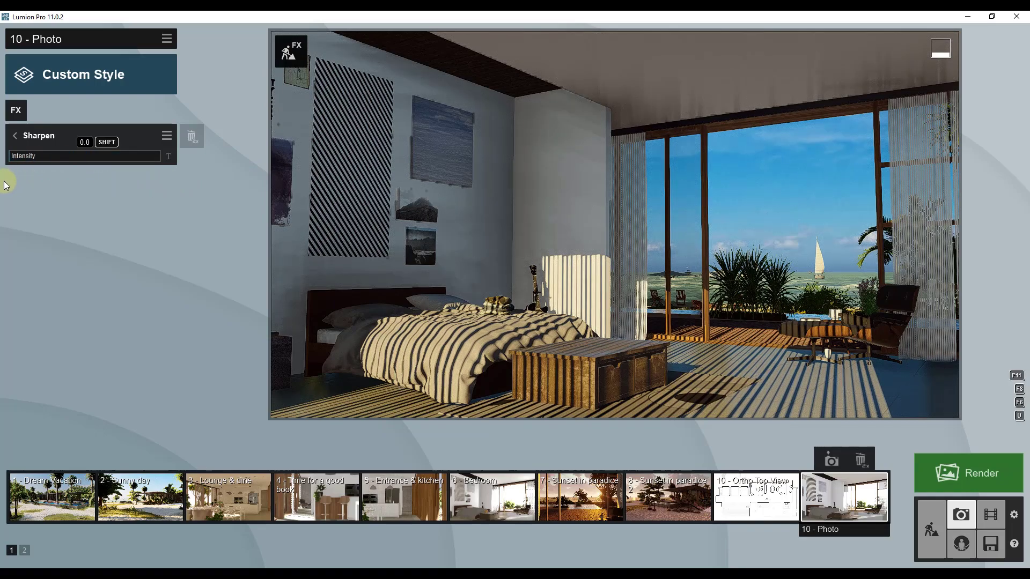
{"action": "mouse_move", "coordinate": [498, 323]}
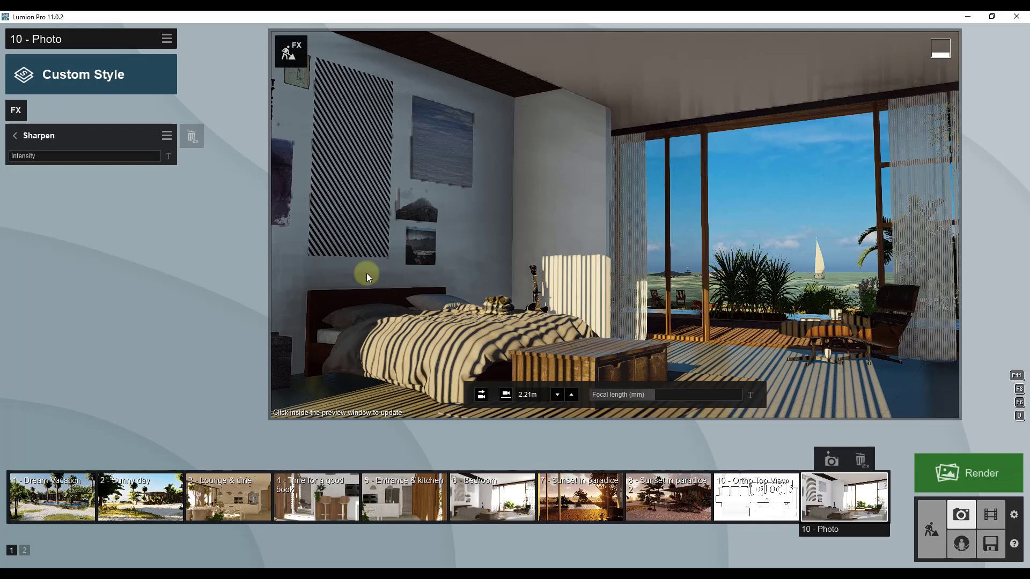
{"action": "left_click_drag", "start_coordinate": [24, 153], "coordinate": [213, 160]}
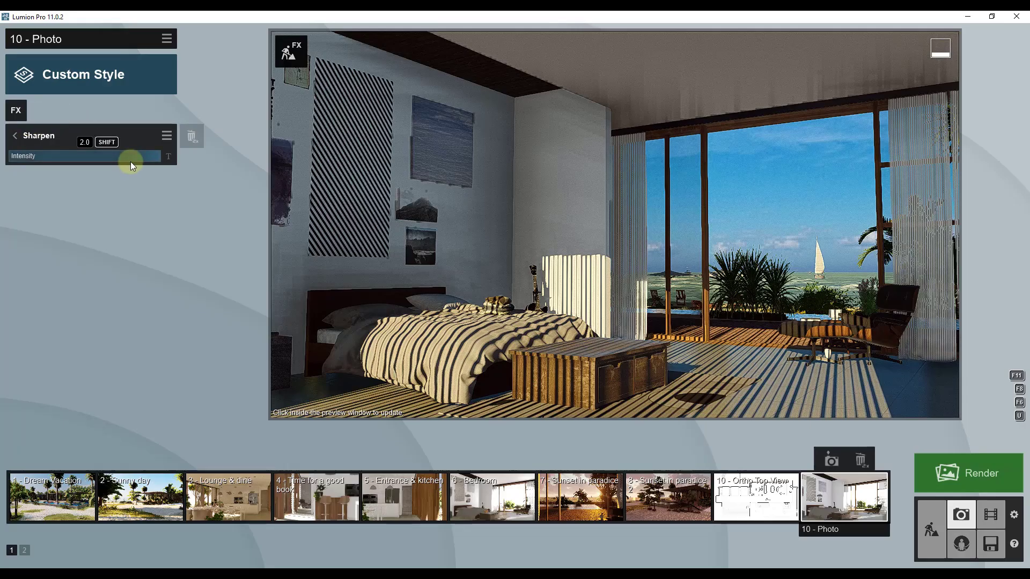
{"action": "left_click_drag", "start_coordinate": [130, 162], "coordinate": [41, 160]}
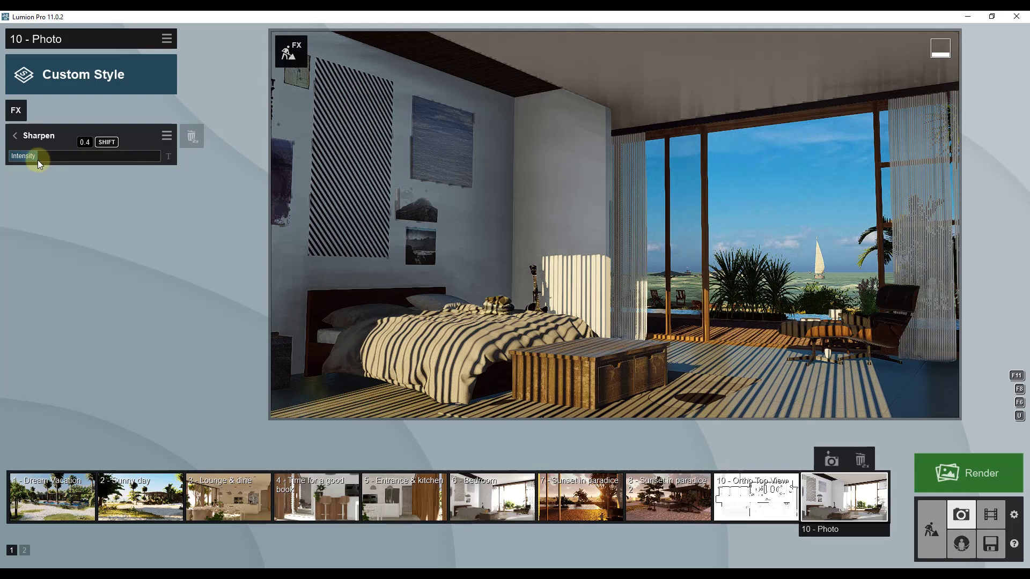
{"action": "left_click", "coordinate": [21, 112]}
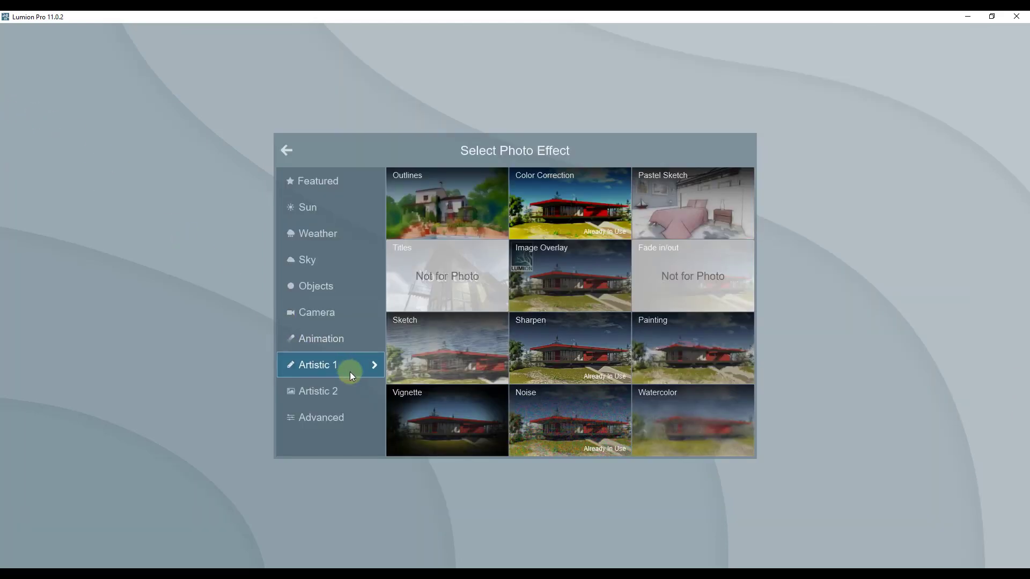
Add a Hyperlight effect, enable it in the preview and raise its amount slightly
{"action": "left_click", "coordinate": [316, 312]}
{"action": "left_click", "coordinate": [322, 417]}
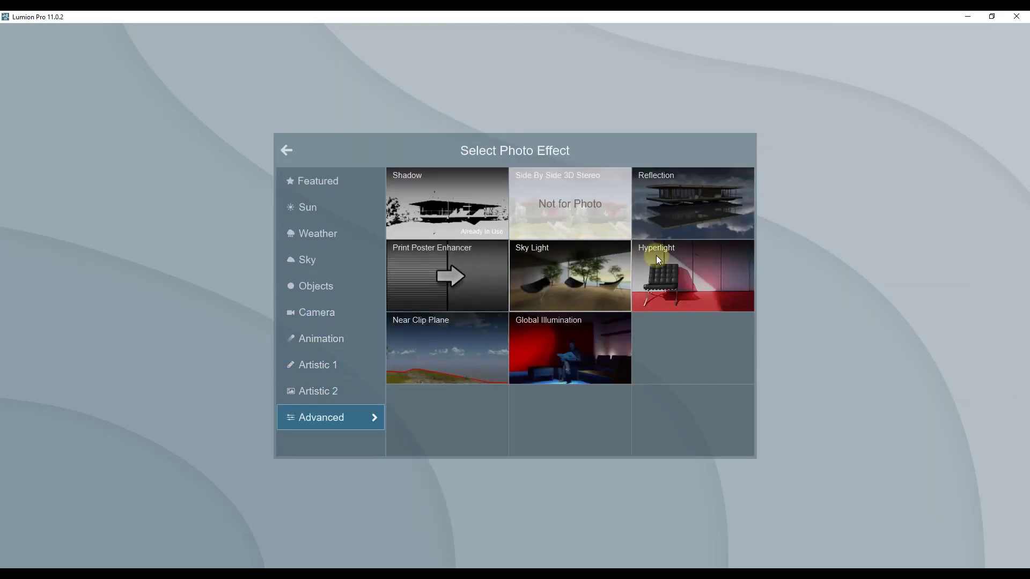
{"action": "left_click", "coordinate": [686, 273]}
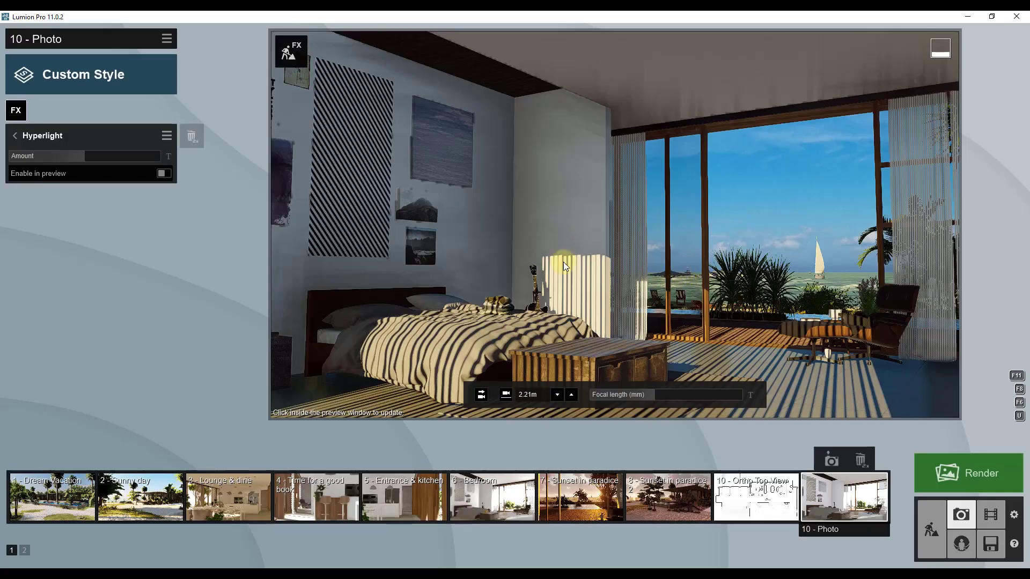
{"action": "left_click", "coordinate": [133, 172]}
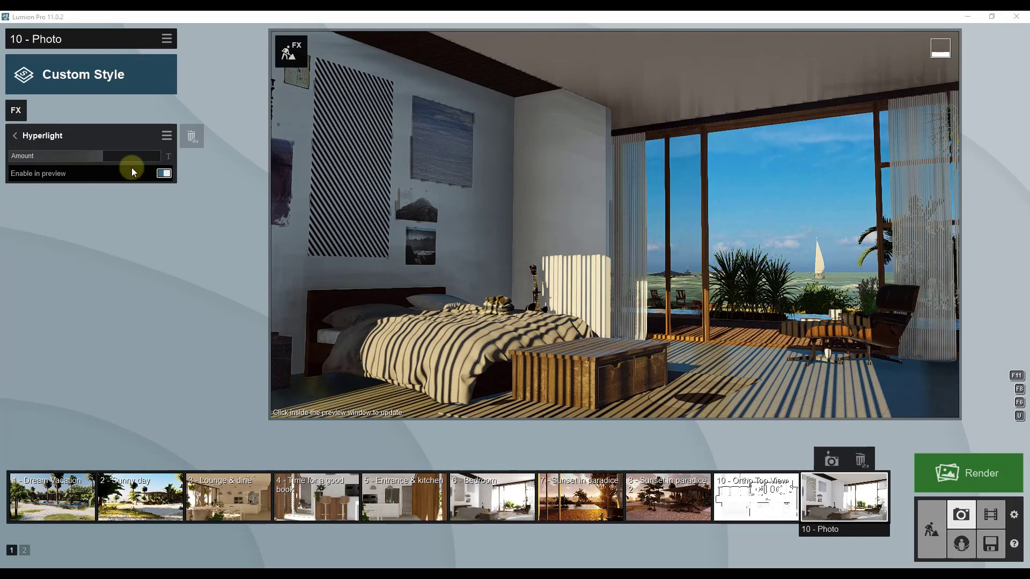
{"action": "left_click_drag", "start_coordinate": [97, 155], "coordinate": [105, 157]}
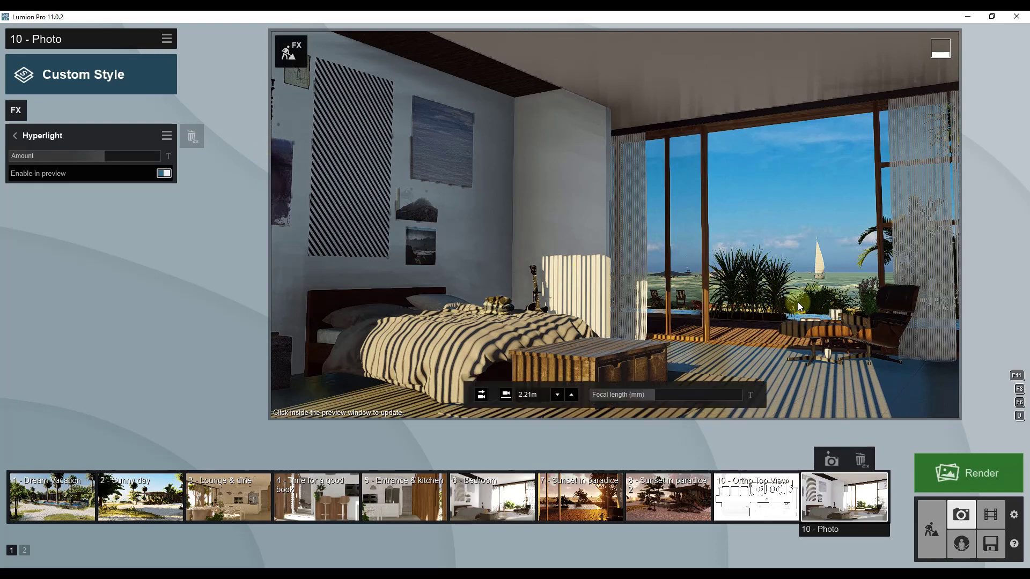
{"action": "left_click", "coordinate": [30, 141]}
Add a Reflection effect with planes on the left and right window glass
{"action": "left_click", "coordinate": [17, 107]}
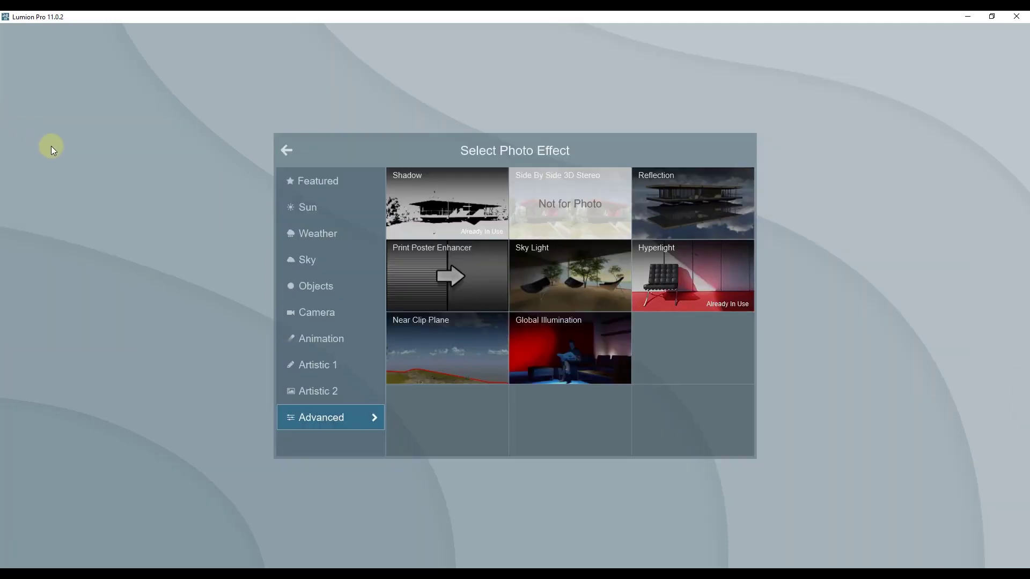
{"action": "left_click", "coordinate": [709, 178]}
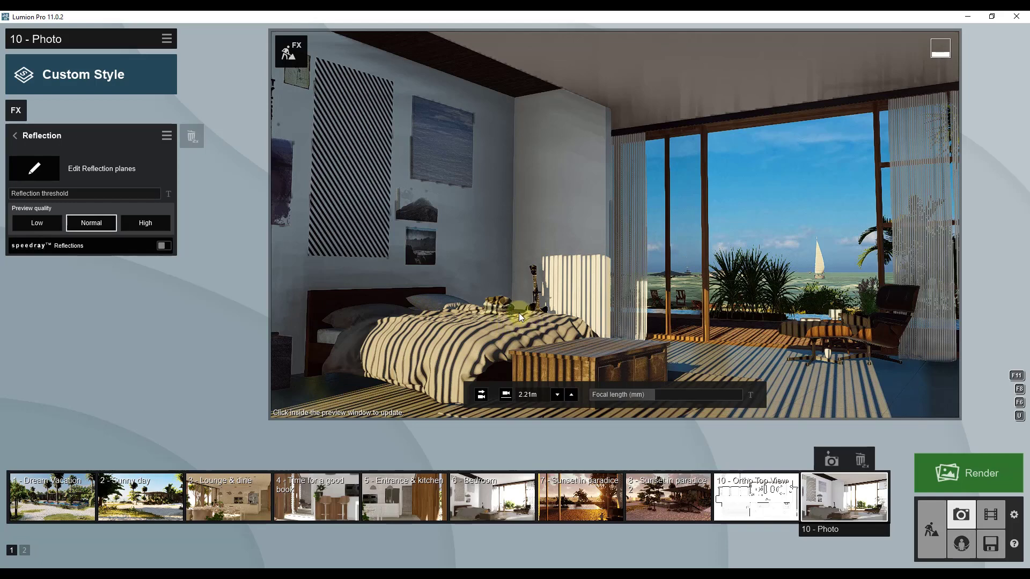
{"action": "left_click", "coordinate": [34, 168]}
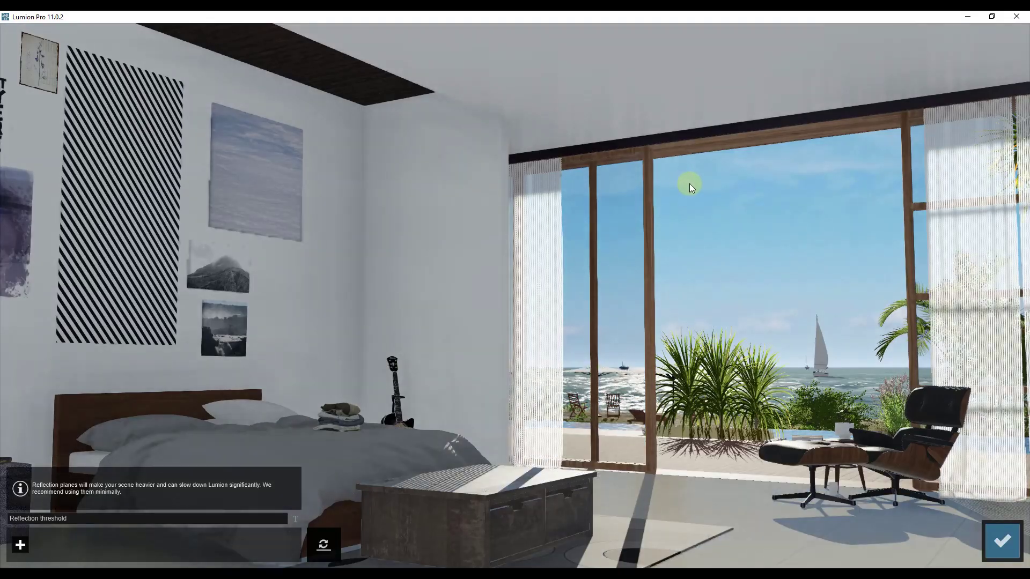
{"action": "left_click", "coordinate": [20, 545]}
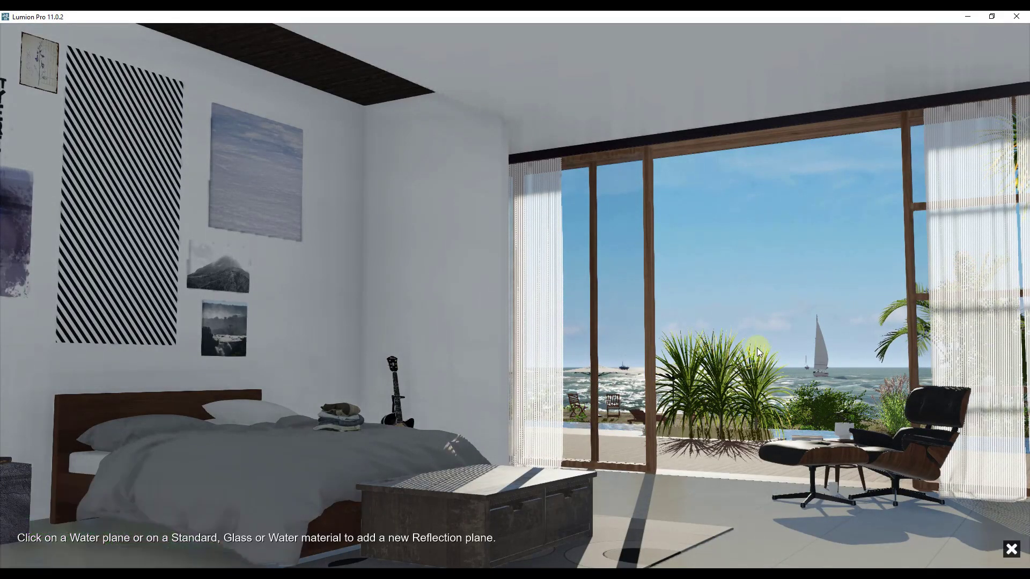
{"action": "left_click", "coordinate": [619, 336]}
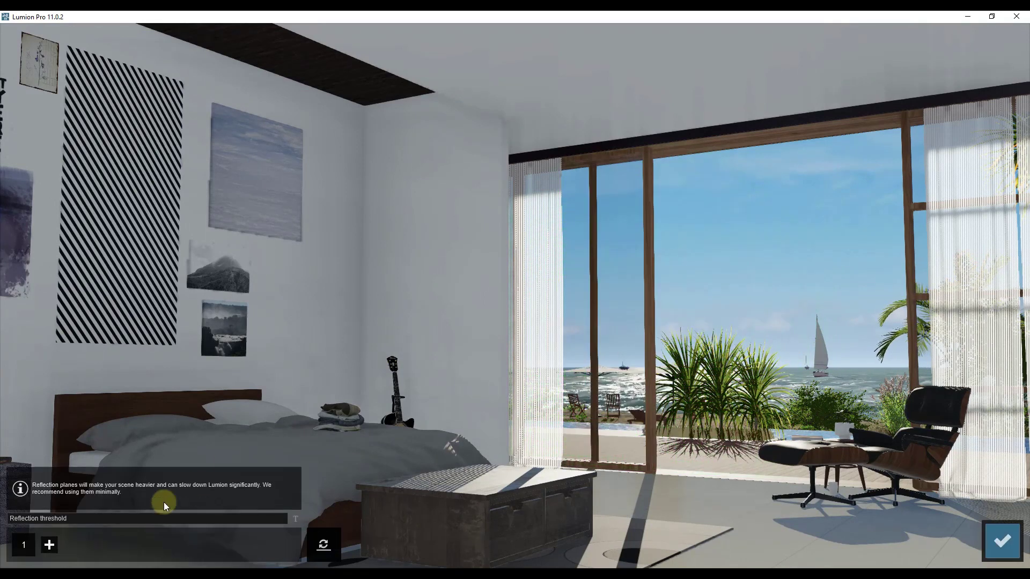
{"action": "left_click", "coordinate": [48, 543]}
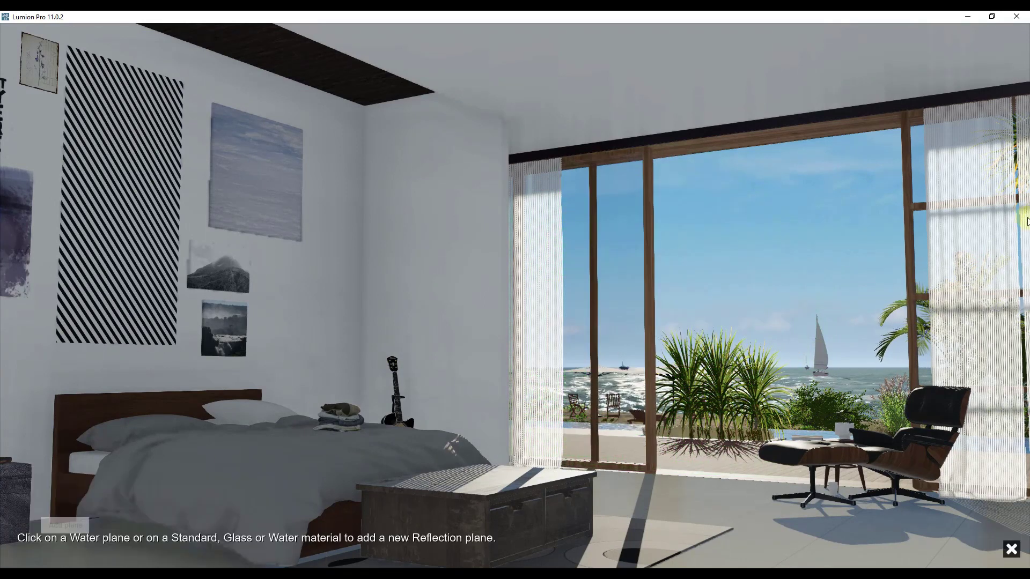
{"action": "left_click", "coordinate": [921, 277]}
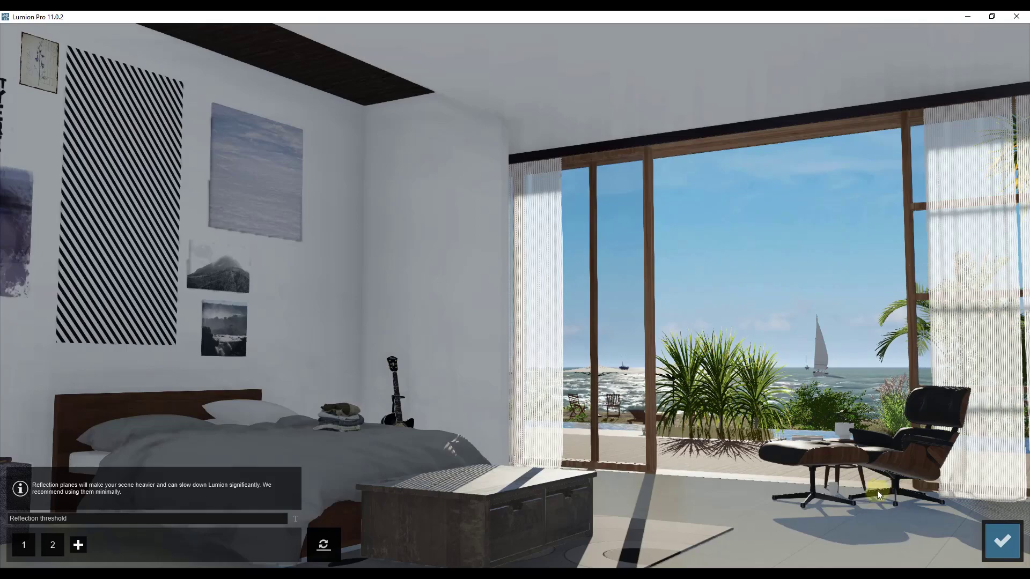
{"action": "left_click", "coordinate": [1002, 540]}
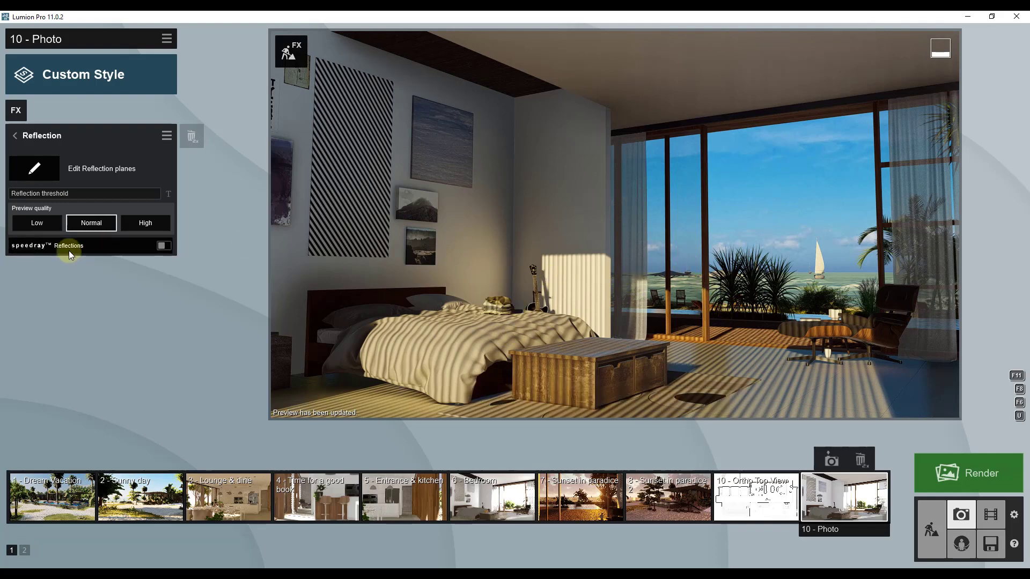
Switch on Speedray Reflections and refresh the preview render
{"action": "left_click", "coordinate": [164, 247]}
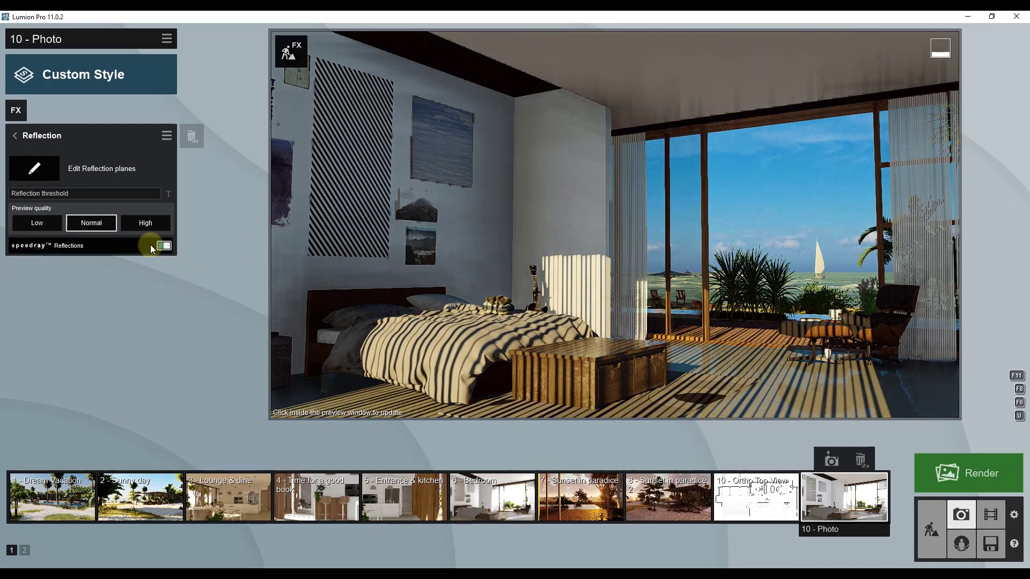
{"action": "left_click", "coordinate": [163, 246]}
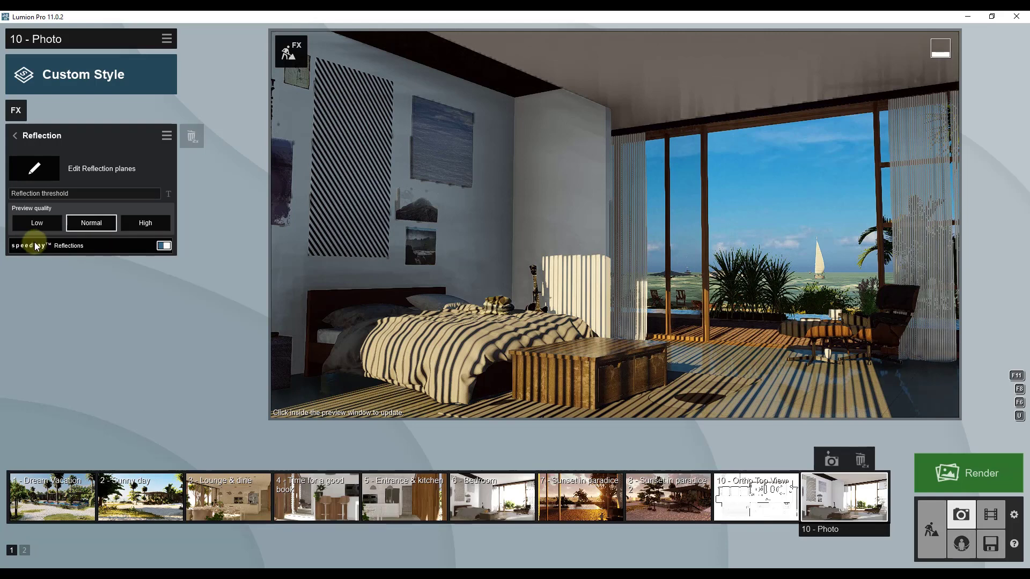
{"action": "mouse_move", "coordinate": [778, 340]}
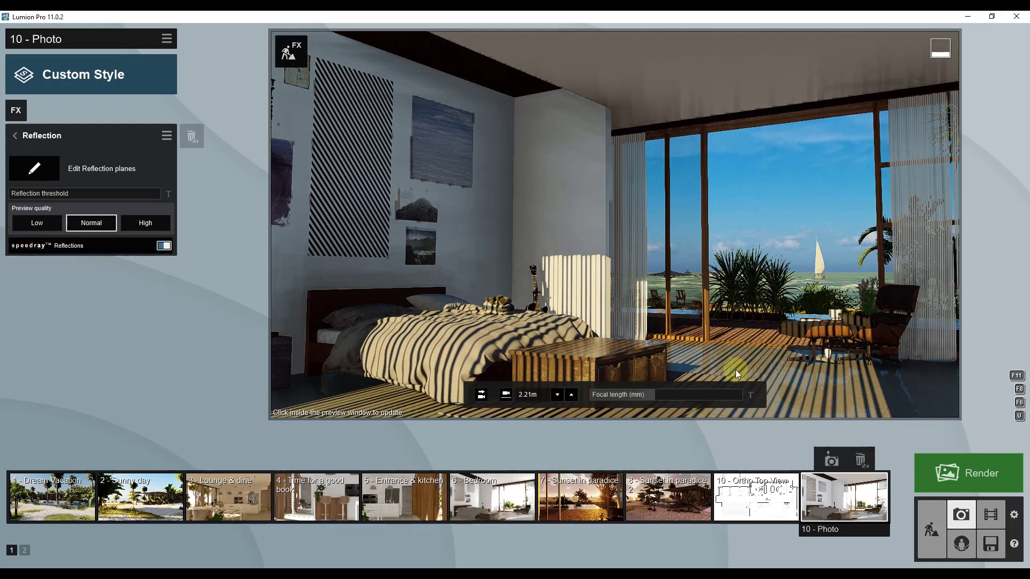
{"action": "left_click", "coordinate": [684, 327]}
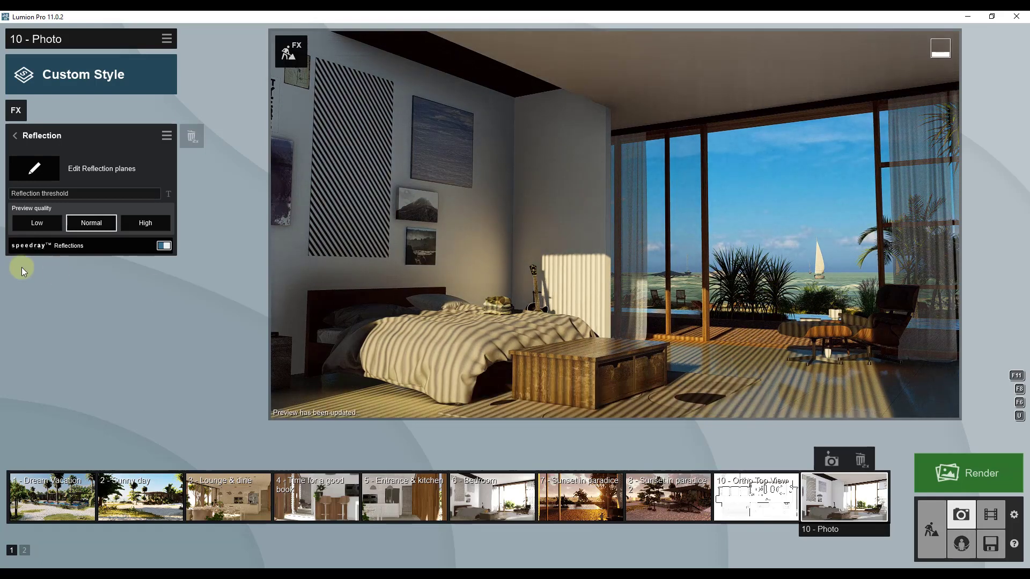
{"action": "mouse_move", "coordinate": [467, 265]}
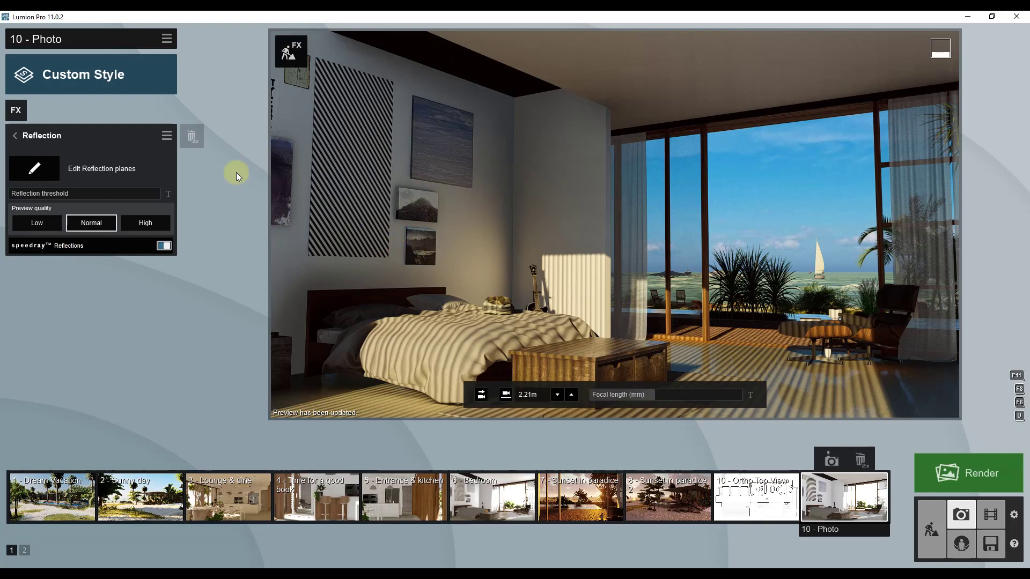
Add Sky Light with brightness raised to 1.2 and render quality set to High
{"action": "left_click", "coordinate": [12, 112]}
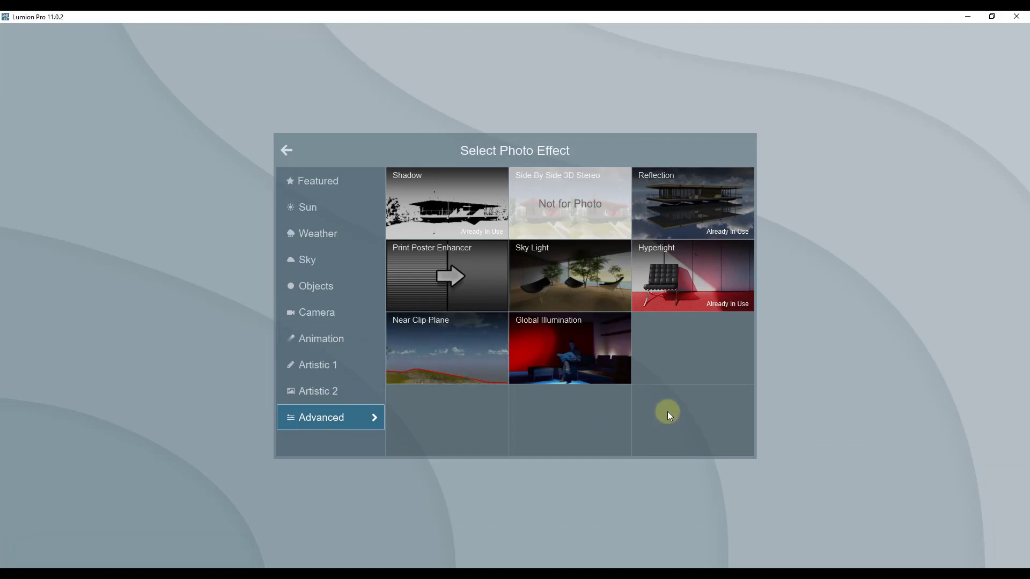
{"action": "left_click", "coordinate": [586, 274]}
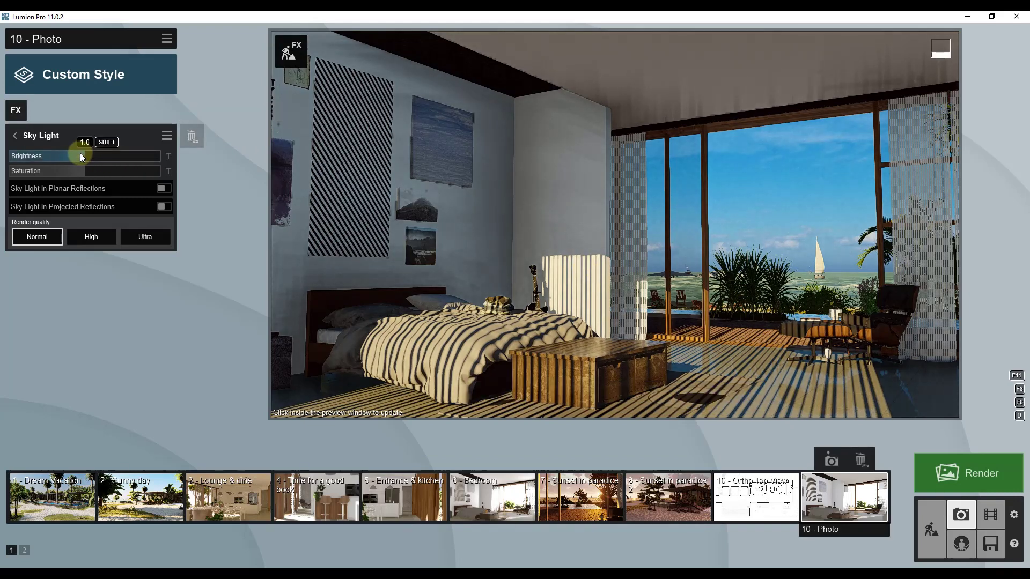
{"action": "left_click_drag", "start_coordinate": [81, 154], "coordinate": [110, 156]}
{"action": "mouse_move", "coordinate": [95, 159]}
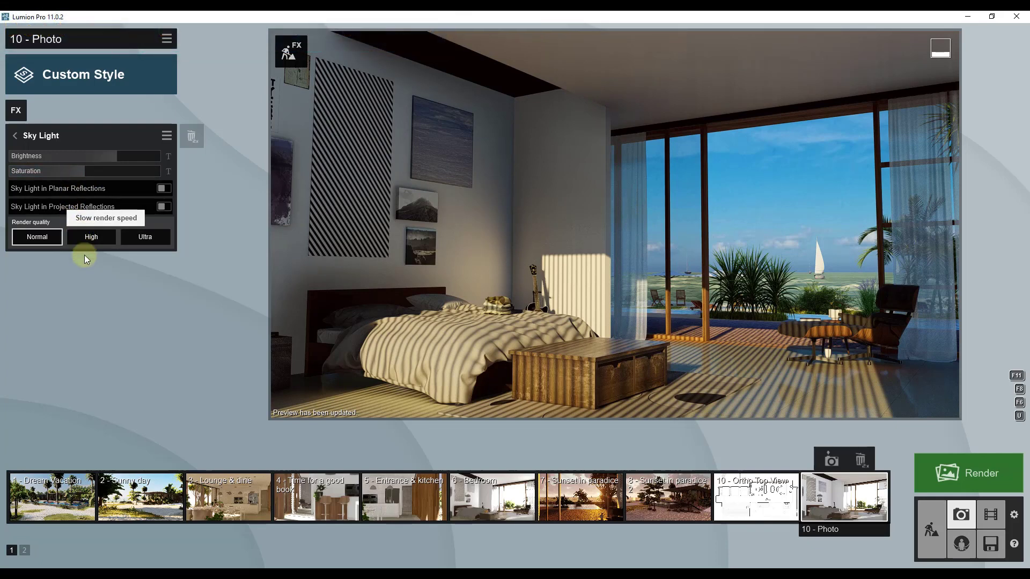
{"action": "left_click", "coordinate": [85, 237]}
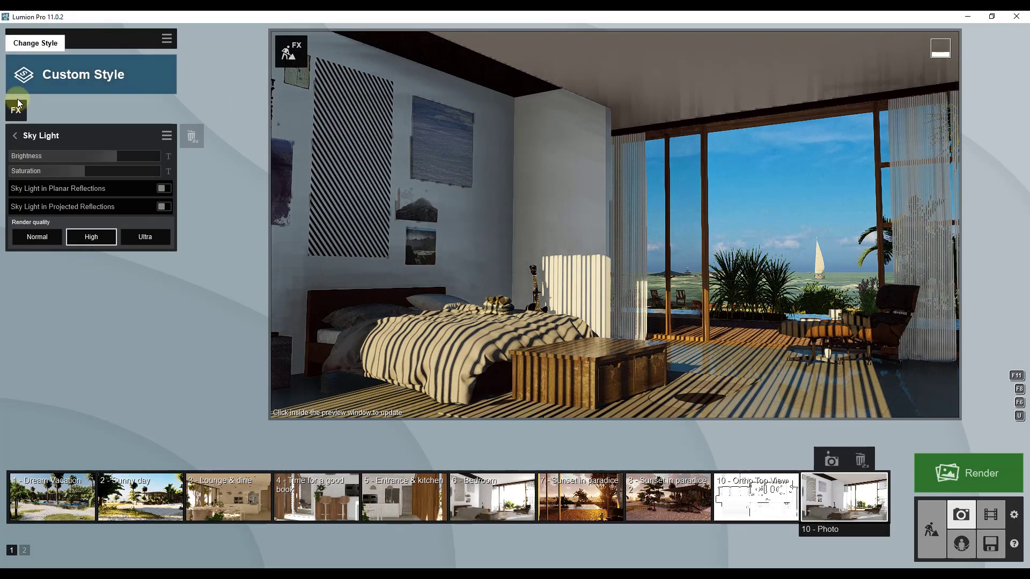
Add a Chromatic Aberrations effect from the Camera effects category
{"action": "left_click", "coordinate": [23, 140]}
{"action": "left_click", "coordinate": [15, 114]}
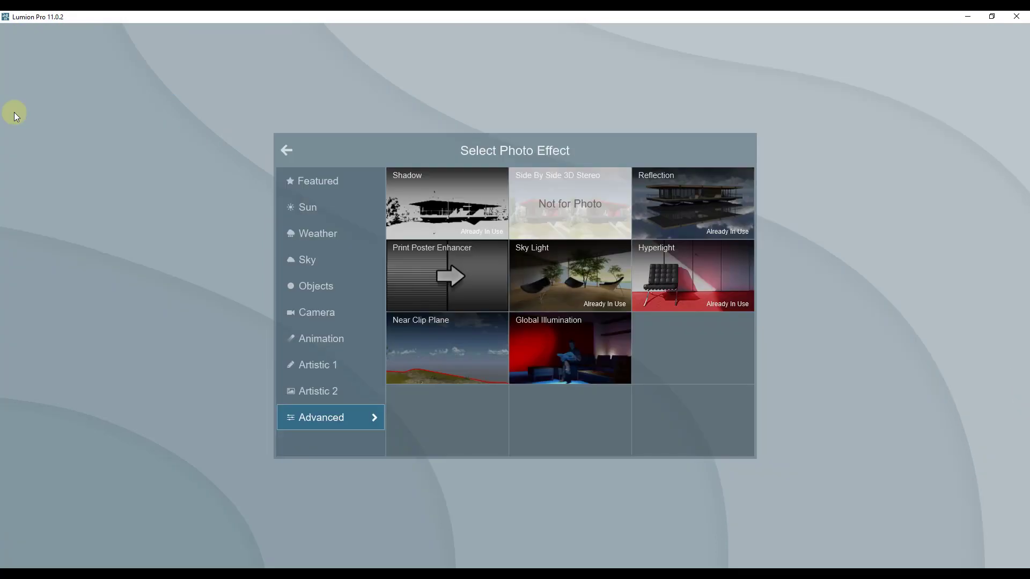
{"action": "left_click", "coordinate": [316, 312]}
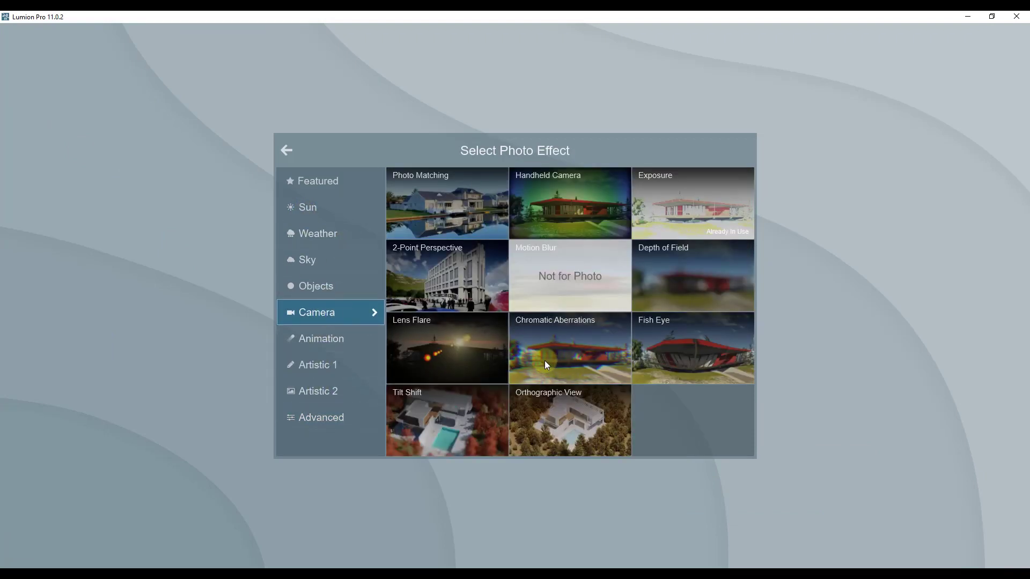
{"action": "left_click", "coordinate": [546, 364]}
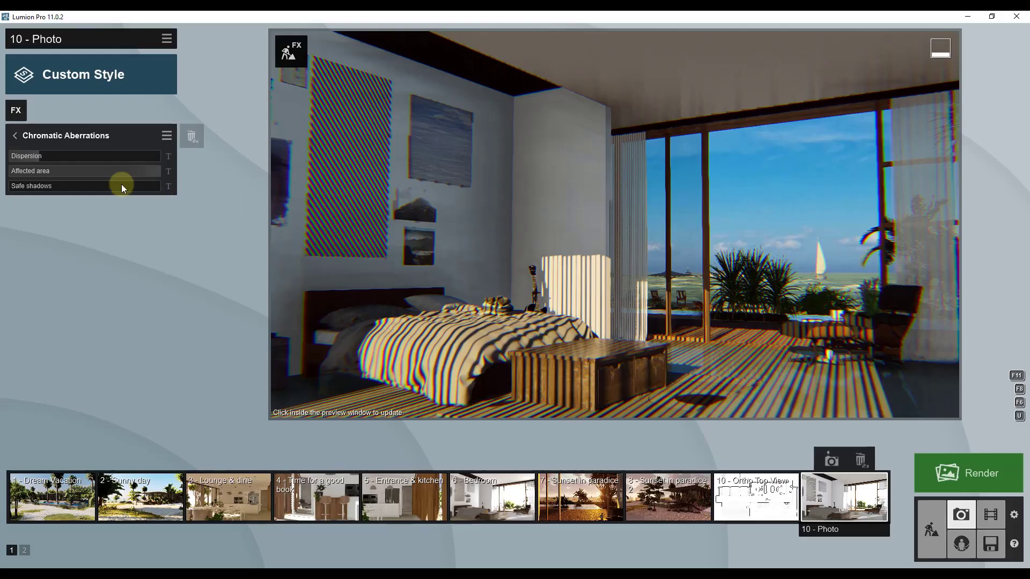
{"action": "mouse_move", "coordinate": [349, 70]}
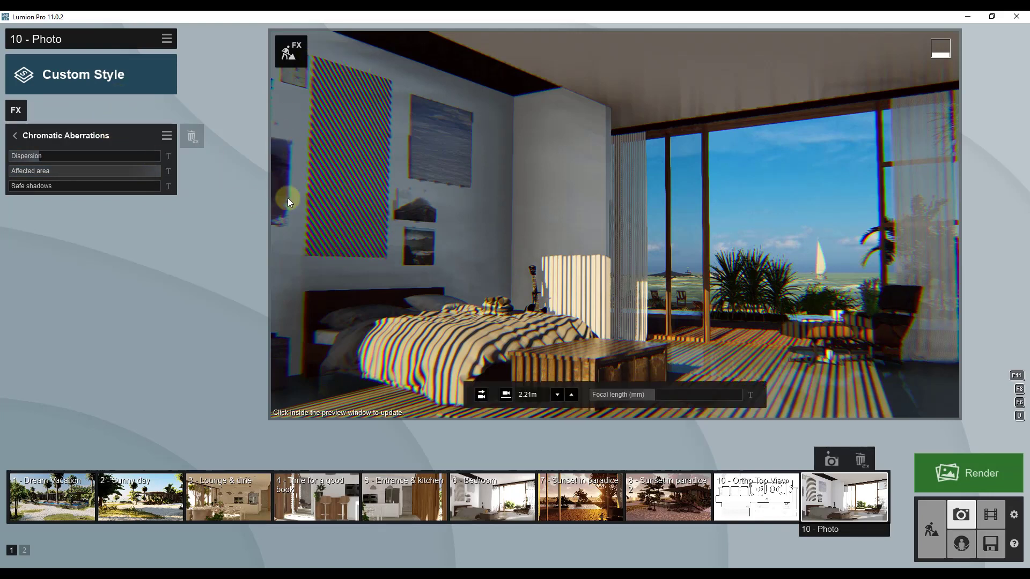
{"action": "mouse_move", "coordinate": [53, 159]}
Set the Chromatic Aberrations dispersion to about 0.1 and refresh the preview
{"action": "left_click_drag", "start_coordinate": [37, 159], "coordinate": [1, 158]}
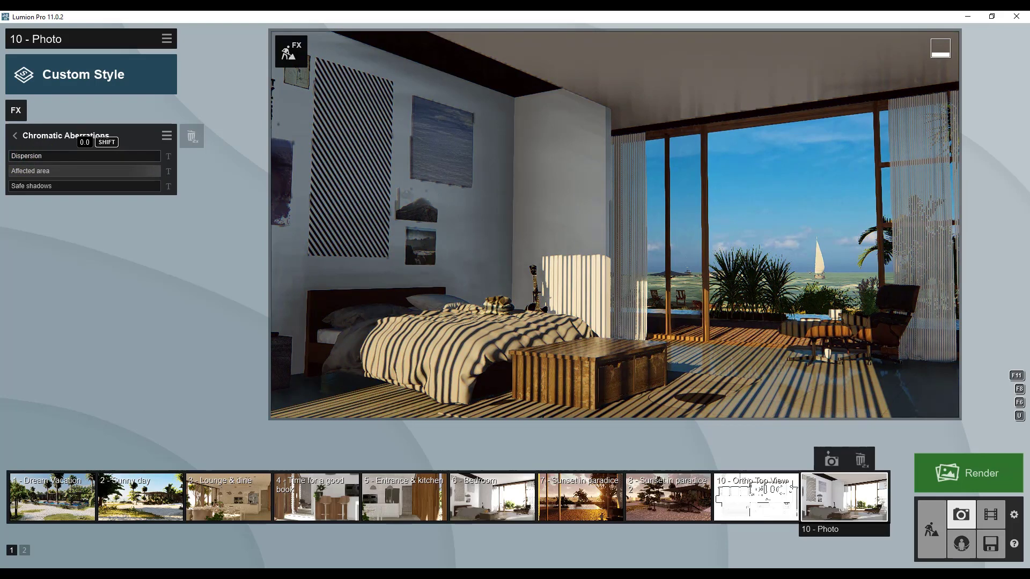
{"action": "mouse_move", "coordinate": [312, 99]}
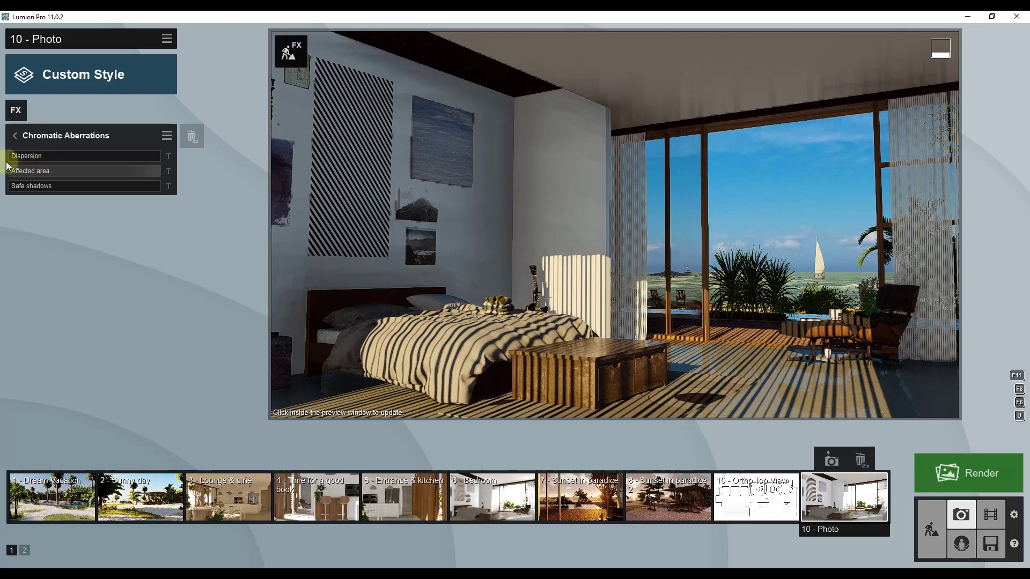
{"action": "mouse_move", "coordinate": [18, 156]}
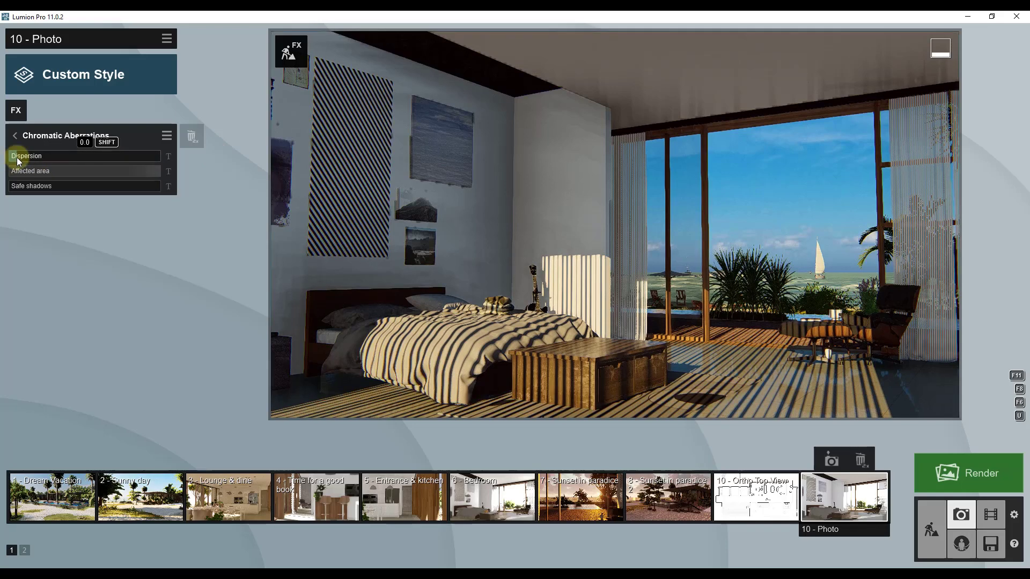
{"action": "left_click_drag", "start_coordinate": [17, 157], "coordinate": [146, 158]}
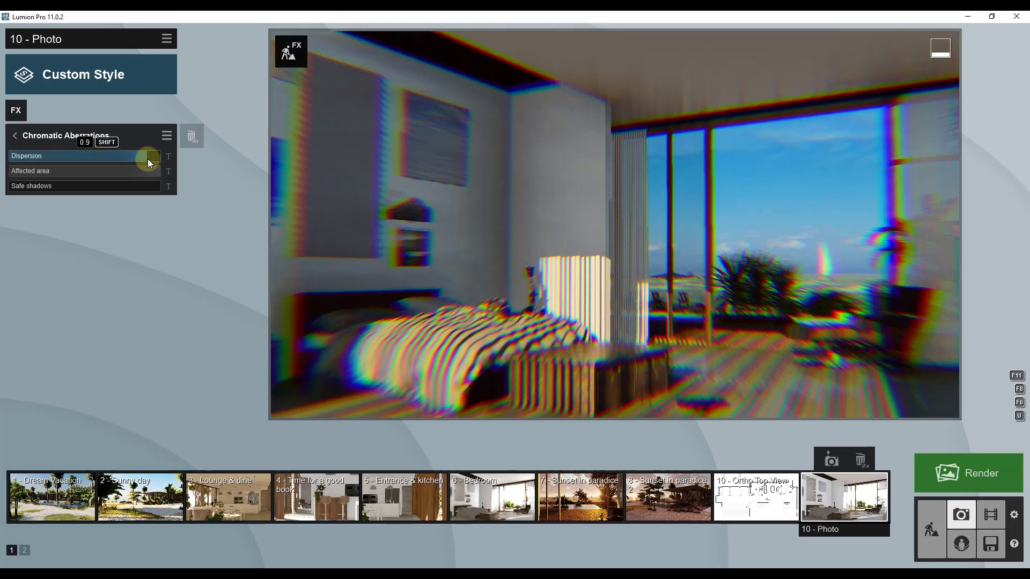
{"action": "left_click_drag", "start_coordinate": [112, 162], "coordinate": [22, 162]}
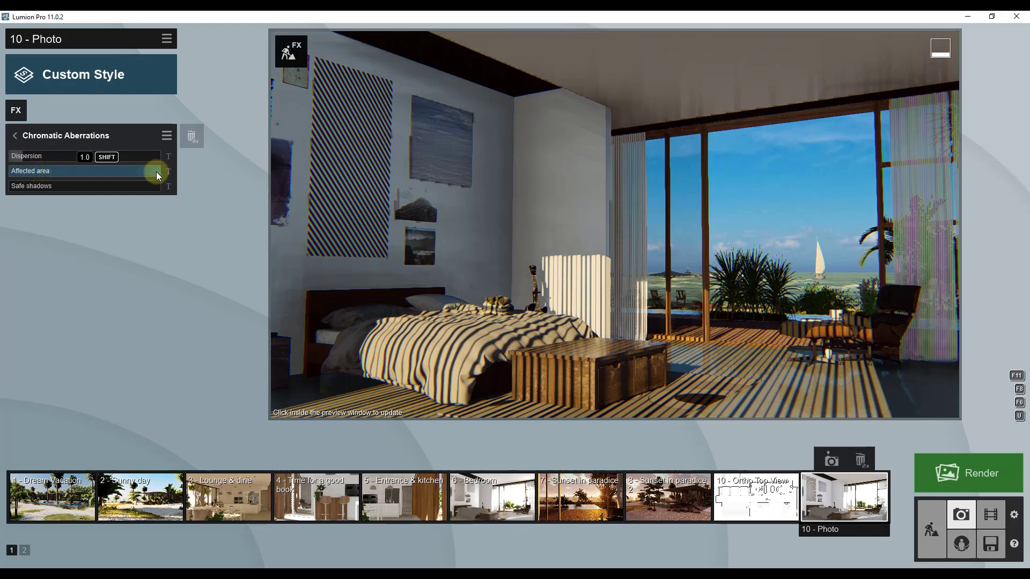
{"action": "left_click", "coordinate": [695, 310]}
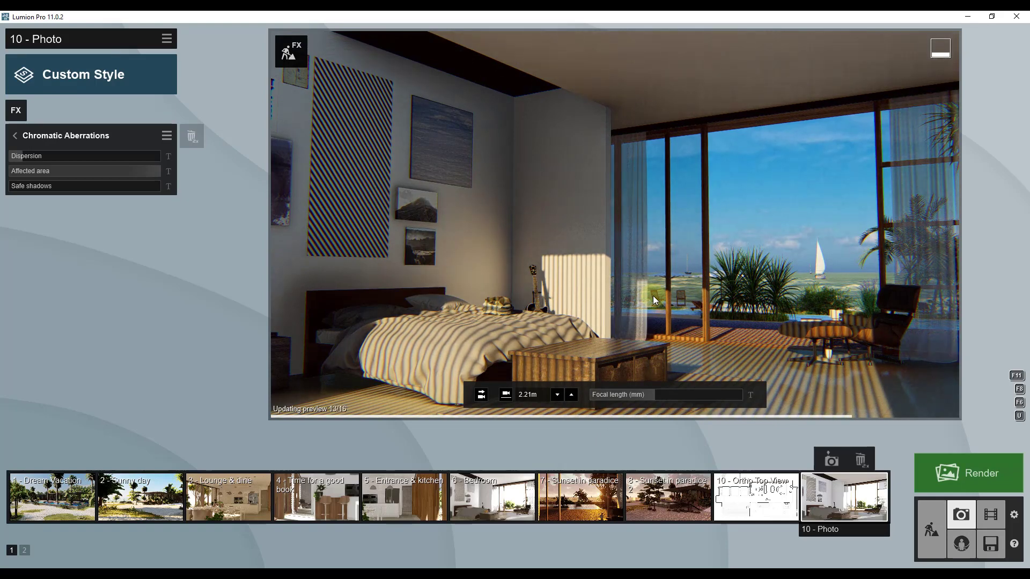
{"action": "left_click", "coordinate": [629, 290]}
{"action": "left_click", "coordinate": [521, 195]}
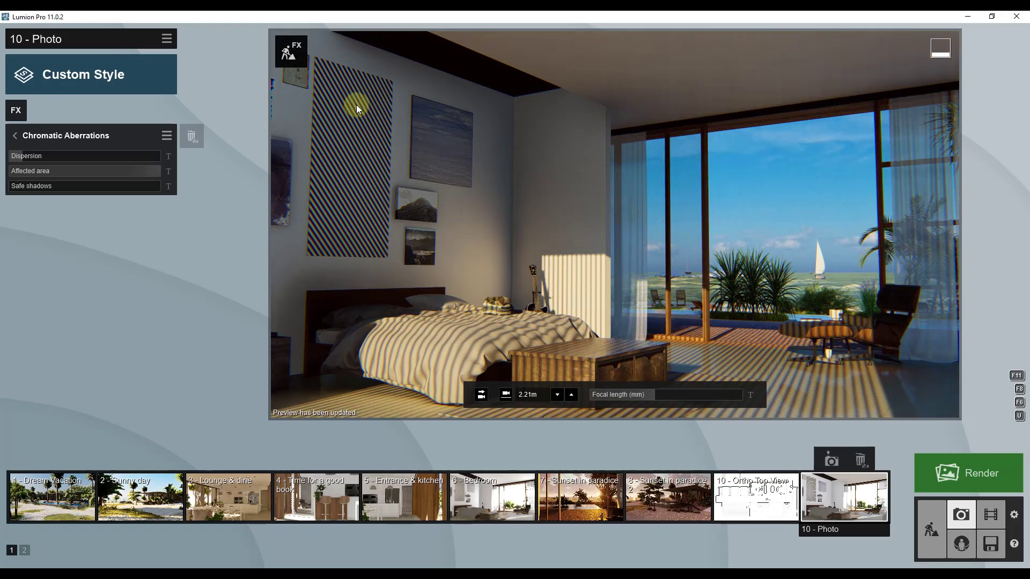
{"action": "left_click", "coordinate": [305, 124]}
Save the effect stack as the preset 'Realistic Render for YouTube Lumion 11'
{"action": "left_click", "coordinate": [43, 137]}
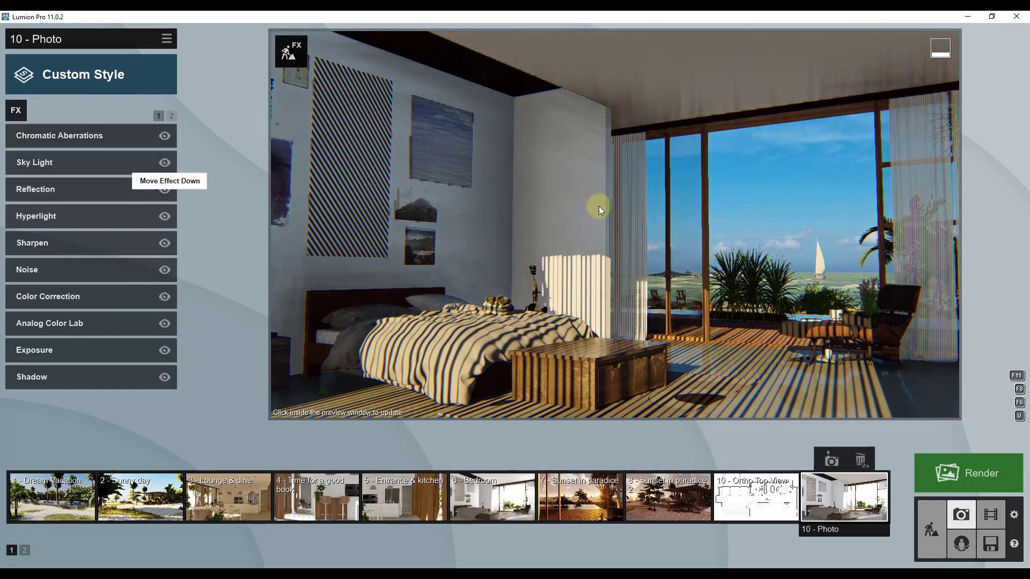
{"action": "left_click", "coordinate": [669, 297]}
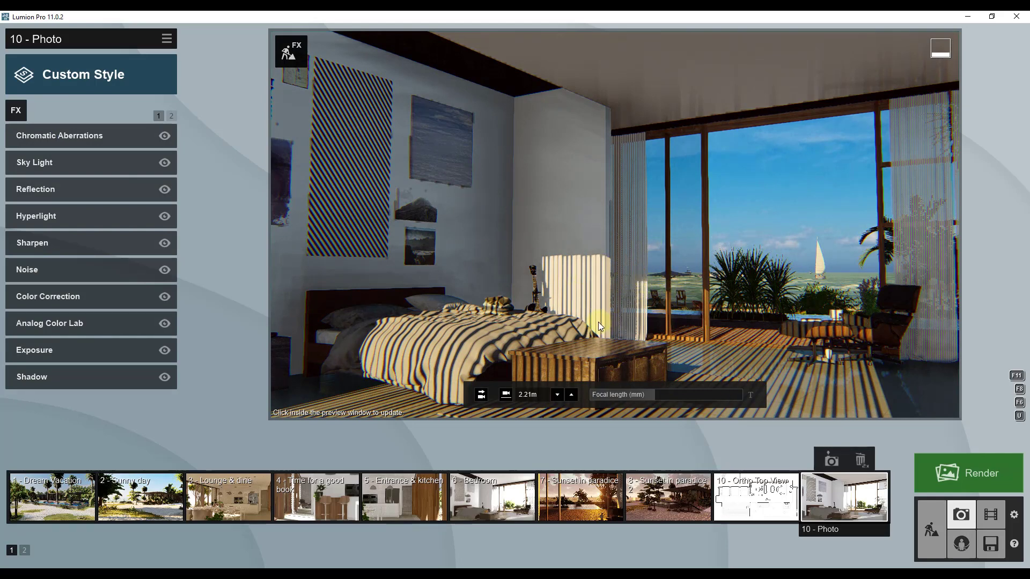
{"action": "left_click", "coordinate": [166, 39]}
{"action": "mouse_move", "coordinate": [189, 53]}
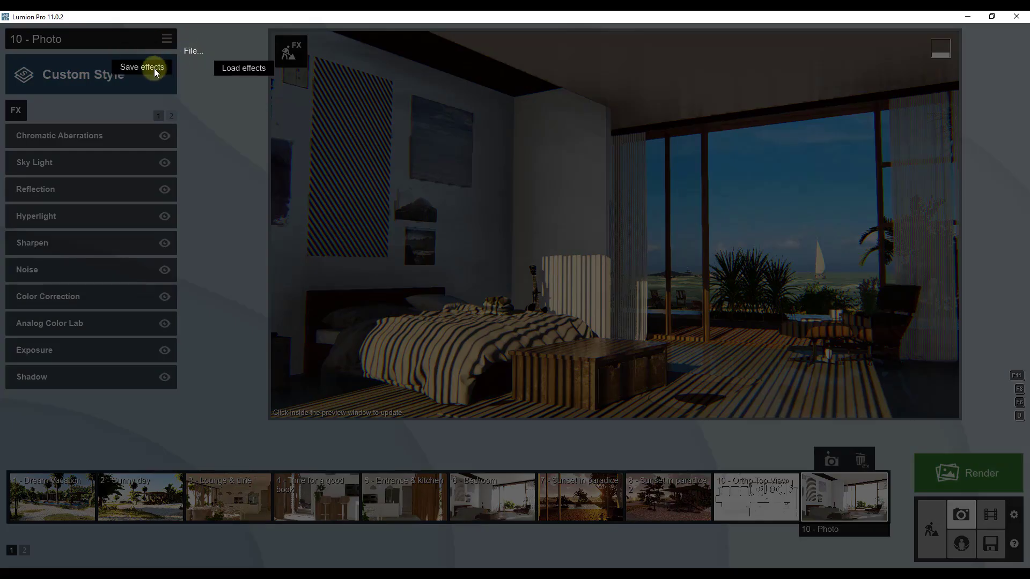
{"action": "left_click", "coordinate": [149, 70]}
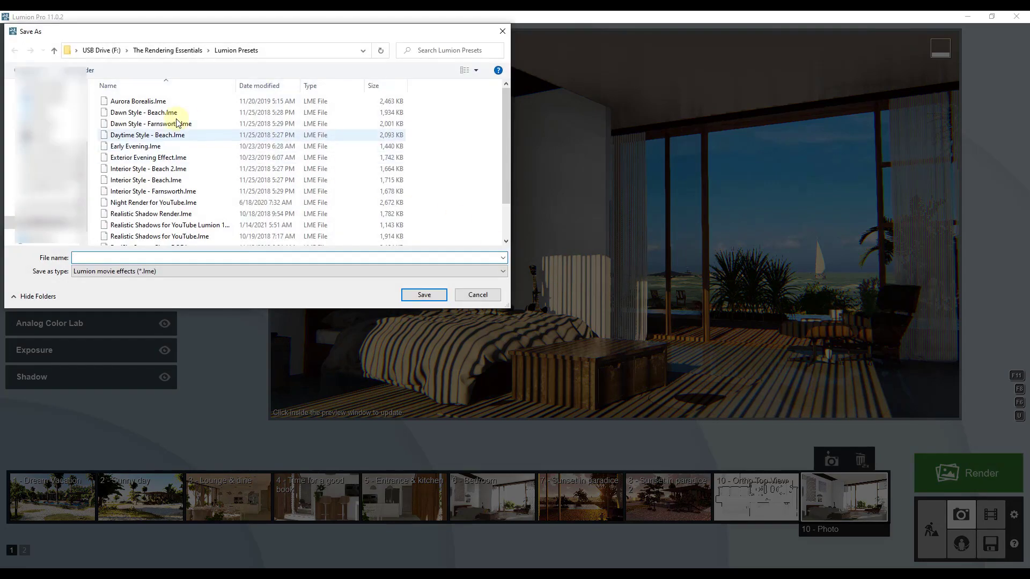
{"action": "scroll", "coordinate": [177, 161], "scroll_direction": "down", "scroll_amount": 2}
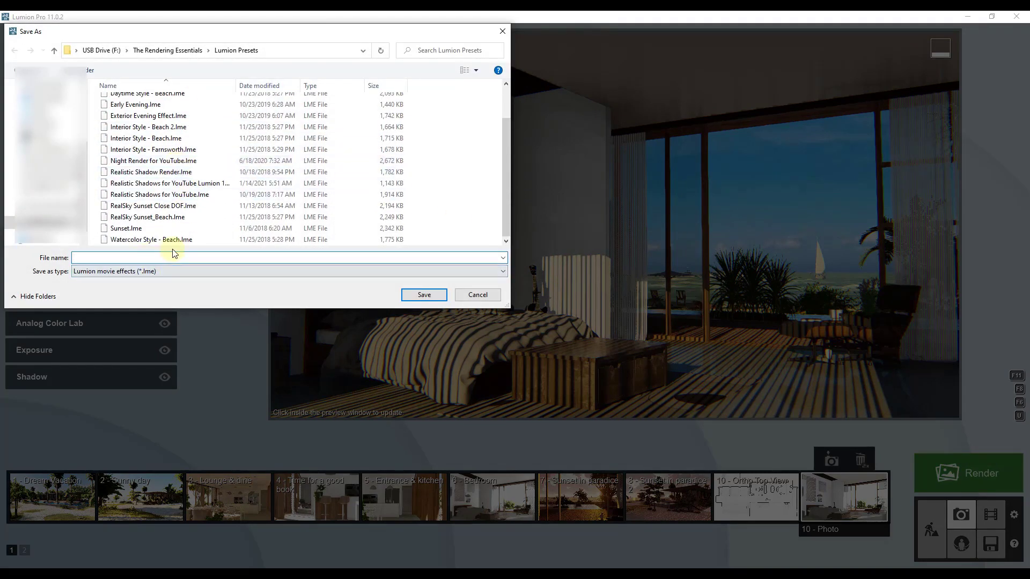
{"action": "type", "text": "Realis"}
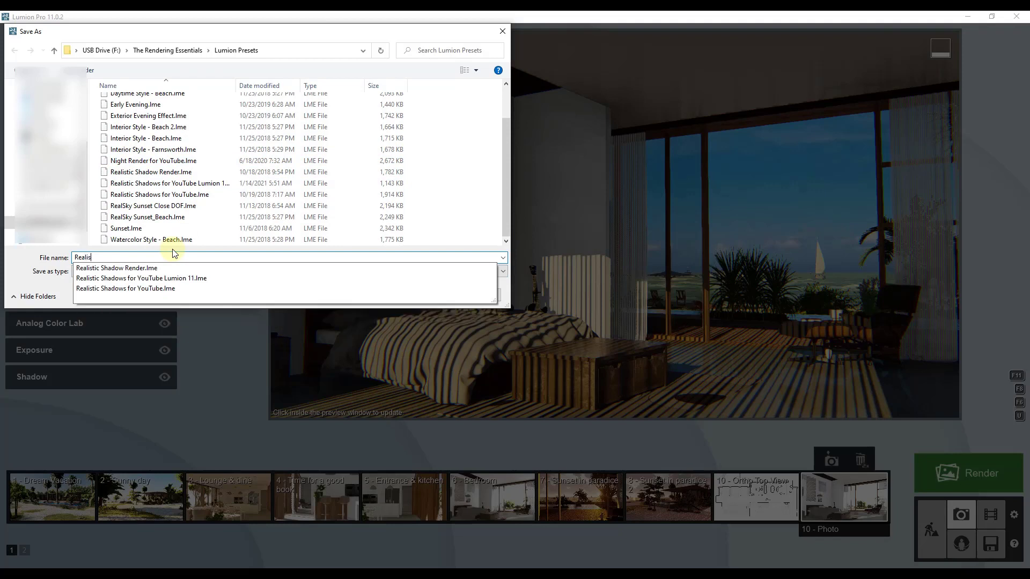
{"action": "type", "text": "tic Render for YouTub"}
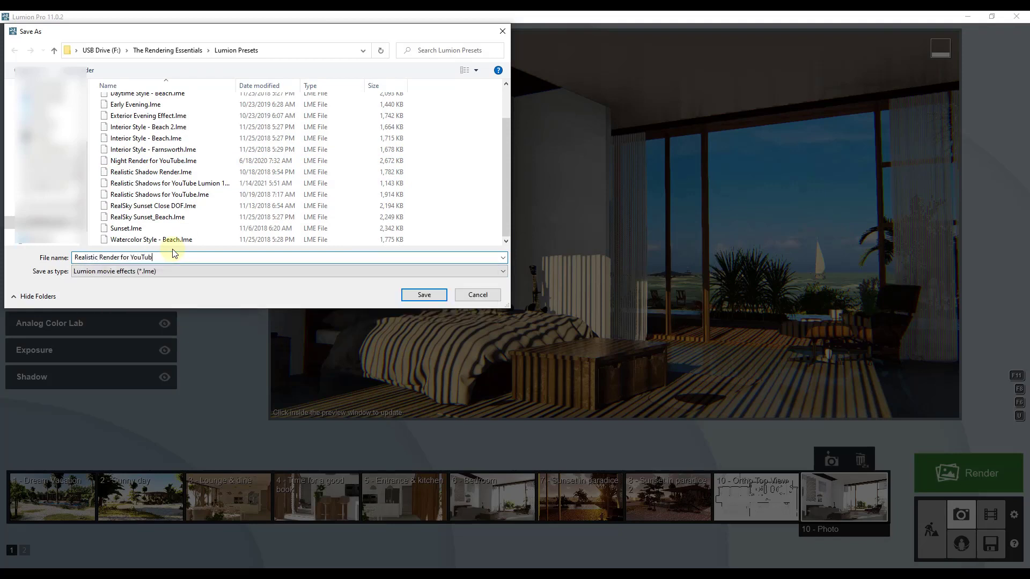
{"action": "type", "text": "e Lumion 11"}
{"action": "key", "text": "Return"}
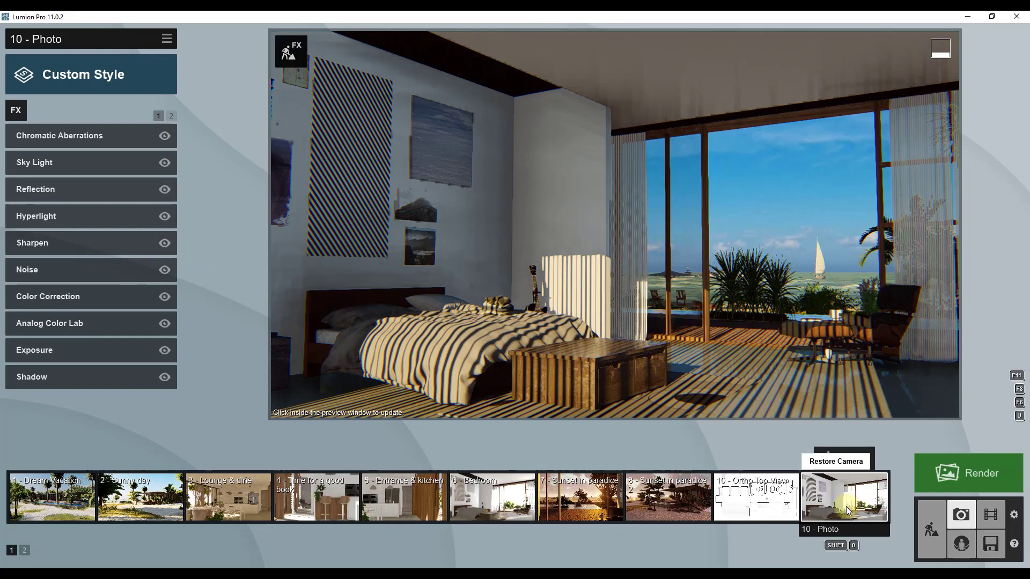
Render the photo at 1920x1080 as 'Render 1' in the 59 Photorealistic Settings folder
{"action": "left_click", "coordinate": [1003, 480]}
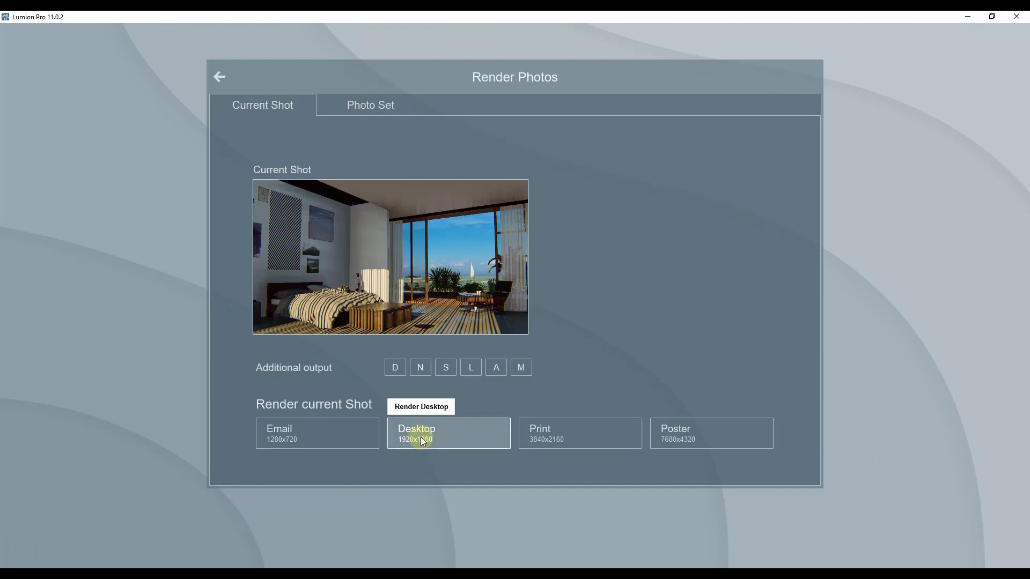
{"action": "left_click", "coordinate": [448, 440]}
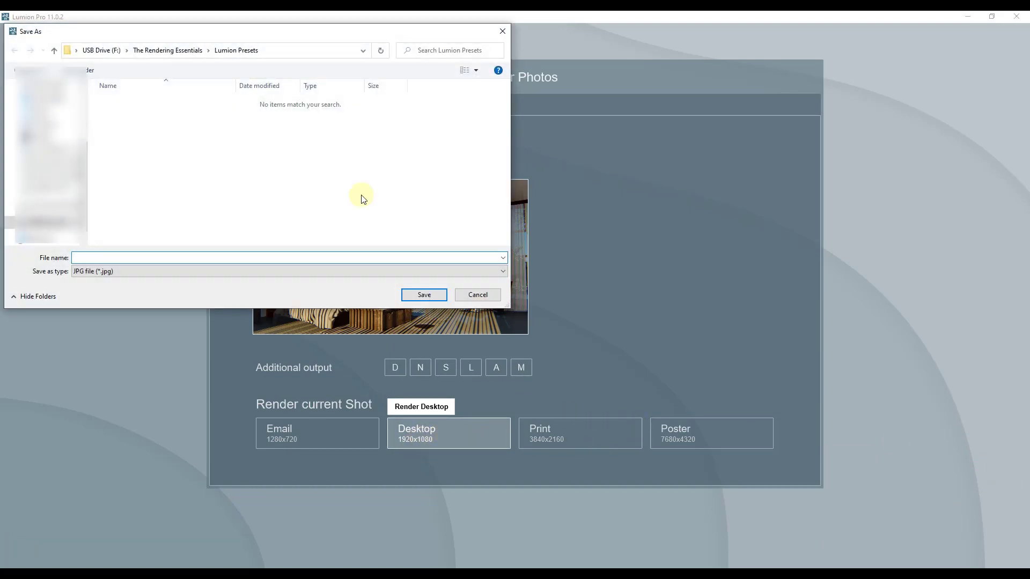
{"action": "left_click", "coordinate": [38, 234]}
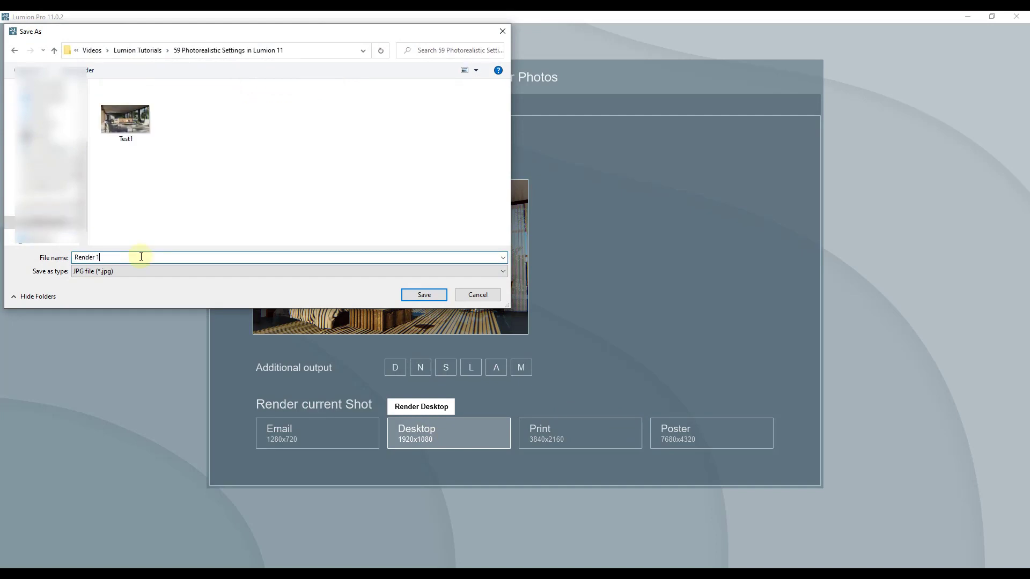
{"action": "left_click", "coordinate": [141, 257]}
{"action": "type", "text": "Render 1"}
{"action": "key", "text": "Return"}
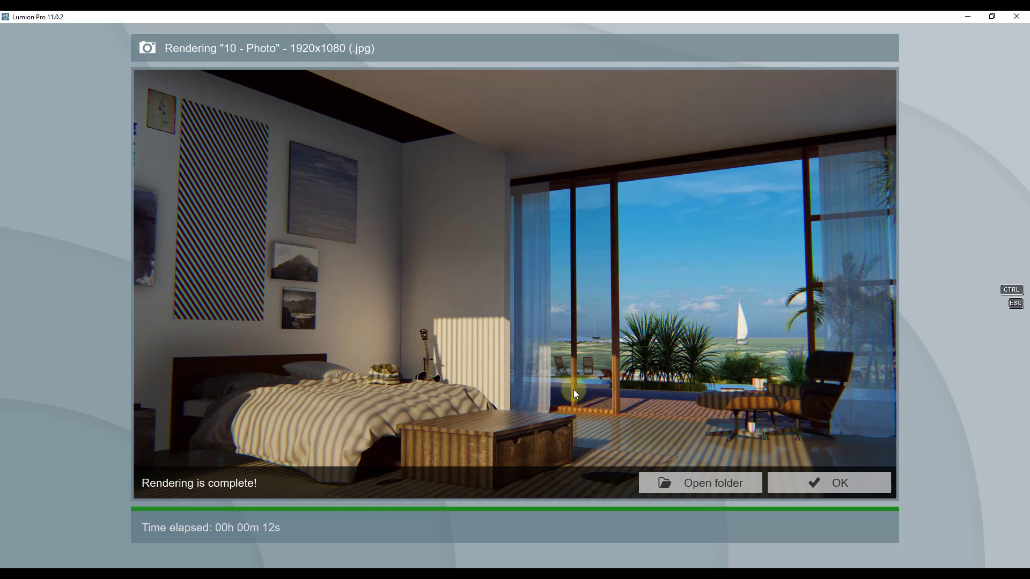
Frame the dining area facing the beach on photo page 2 and store it as photo 11
{"action": "left_click", "coordinate": [836, 491]}
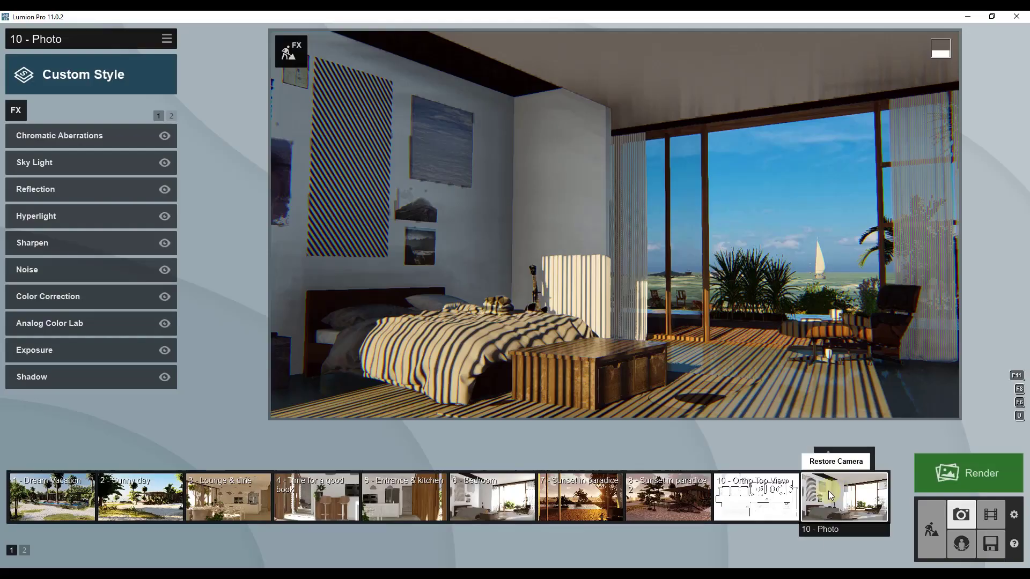
{"action": "mouse_move", "coordinate": [349, 513]}
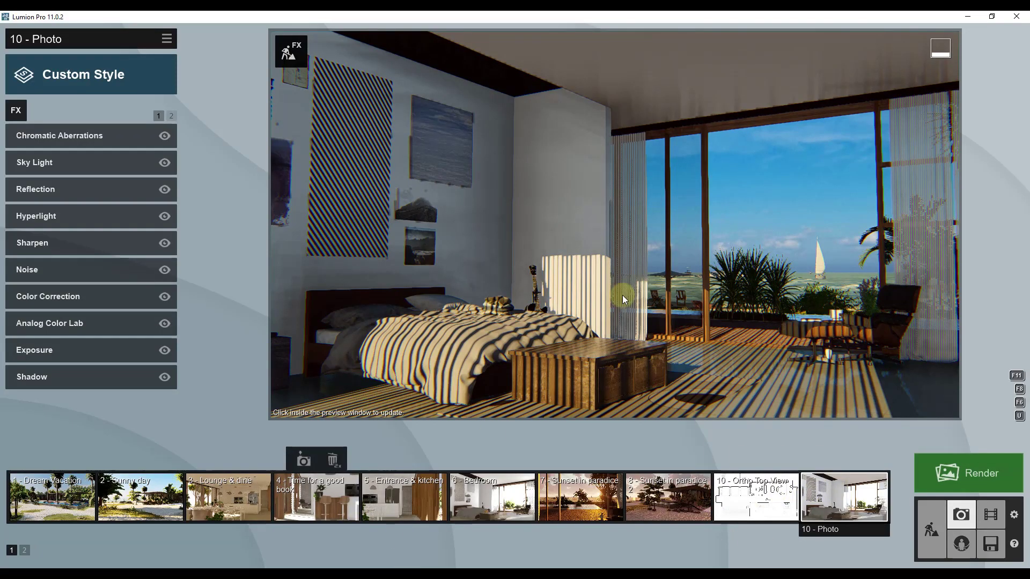
{"action": "mouse_move", "coordinate": [590, 295]}
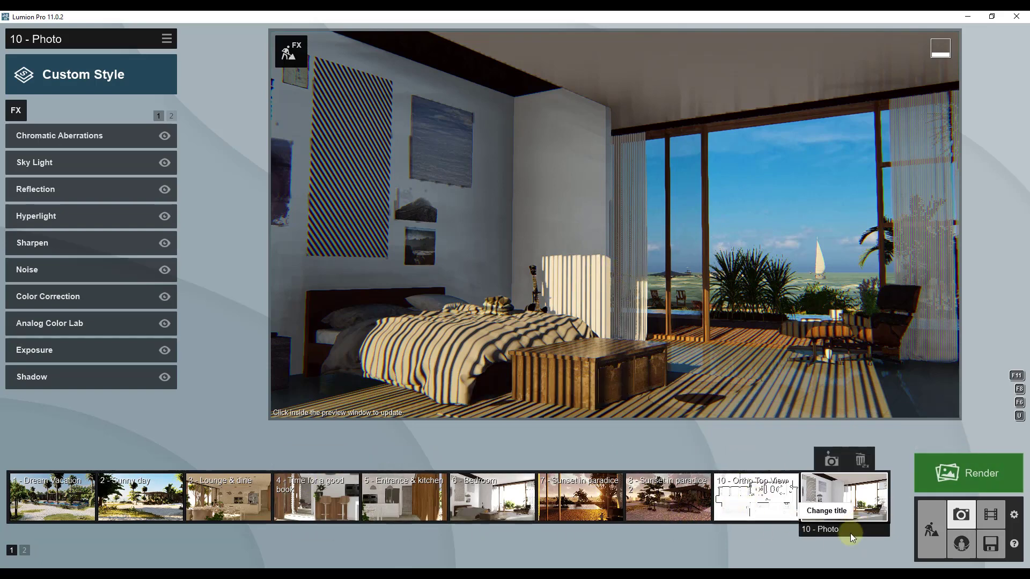
{"action": "left_click", "coordinate": [25, 551]}
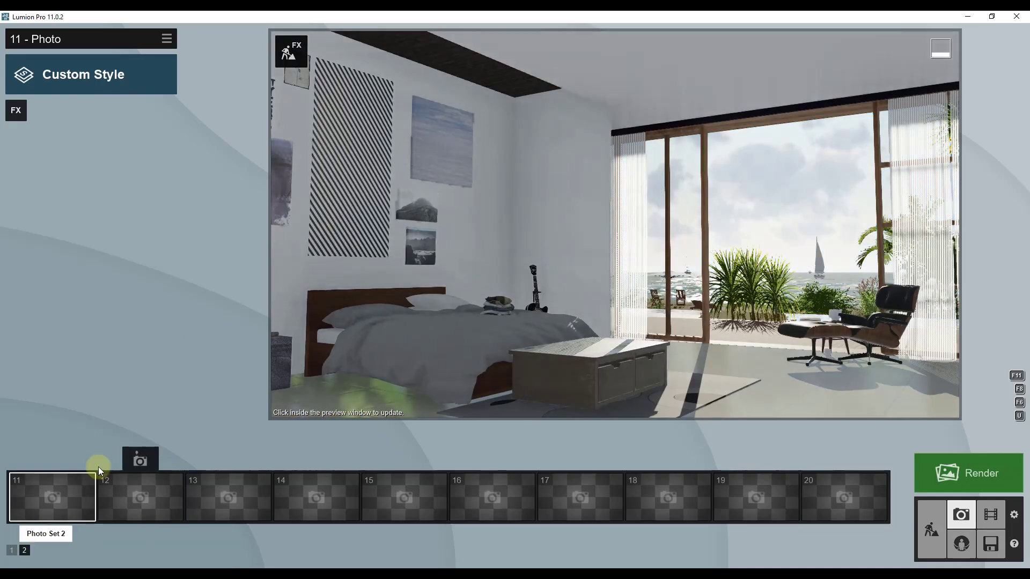
{"action": "mouse_move", "coordinate": [575, 267]}
{"action": "right_click_drag", "start_coordinate": [575, 267], "coordinate": [578, 271]}
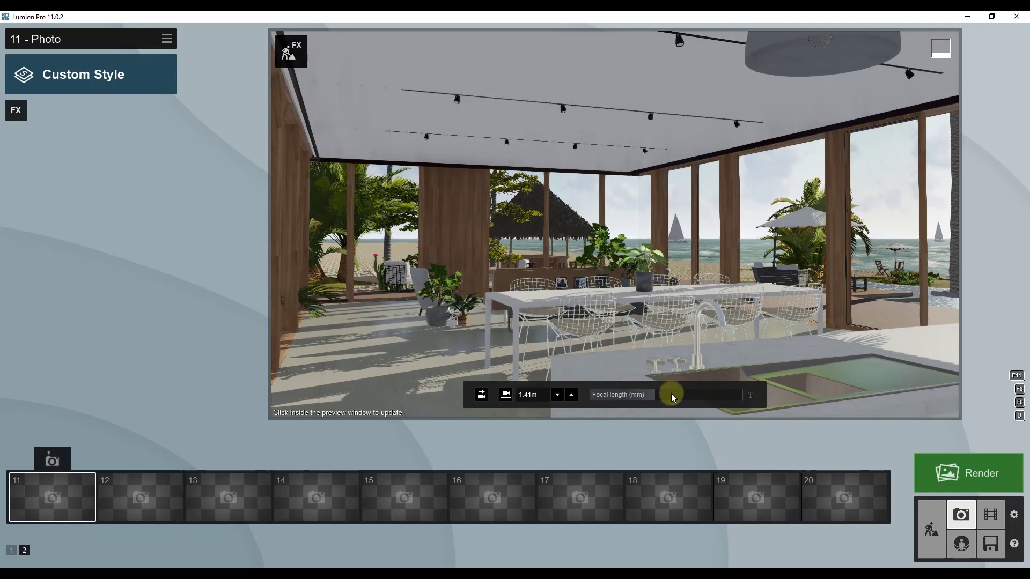
{"action": "mouse_move", "coordinate": [671, 391]}
{"action": "left_mouse_down"}
{"action": "mouse_move", "coordinate": [655, 395]}
{"action": "mouse_move", "coordinate": [675, 403]}
{"action": "left_mouse_up"}
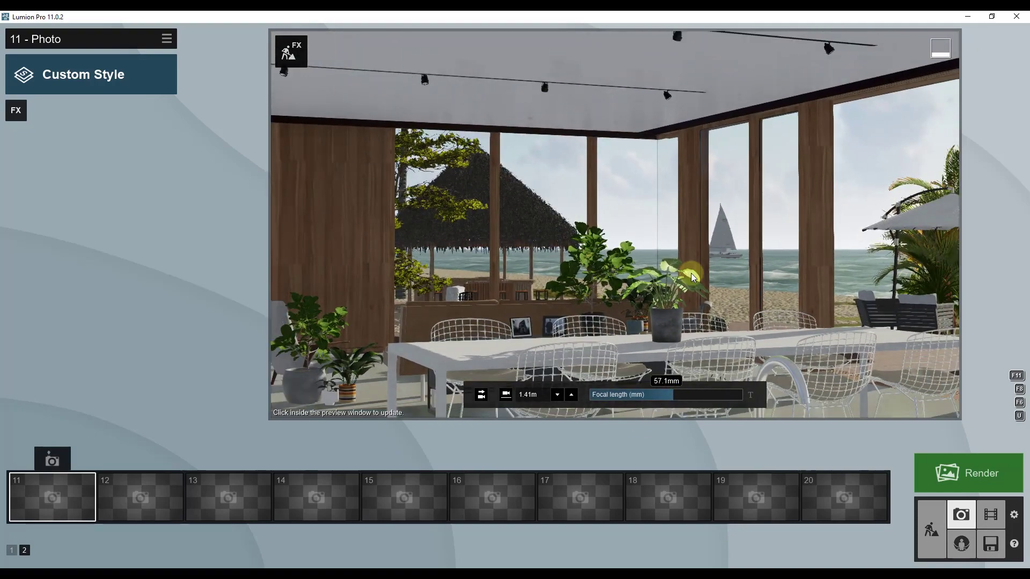
{"action": "middle_click_drag", "start_coordinate": [691, 273], "coordinate": [689, 272]}
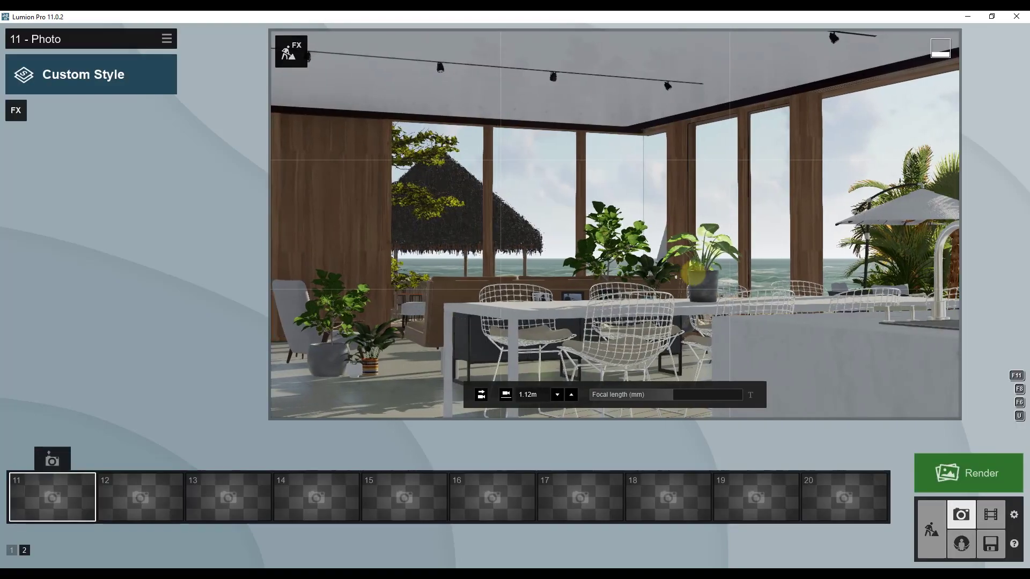
{"action": "middle_click_drag", "start_coordinate": [688, 272], "coordinate": [696, 272]}
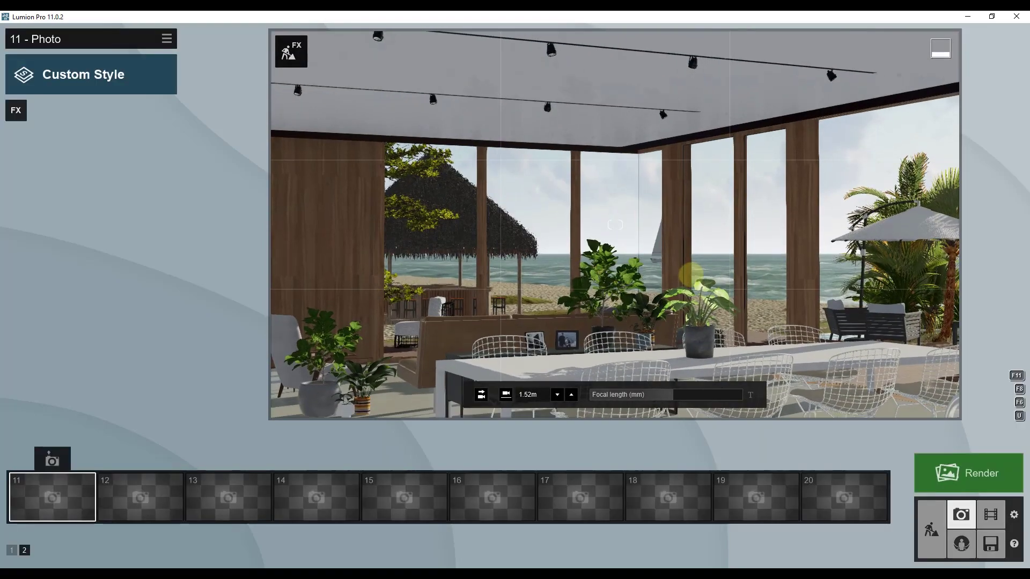
{"action": "left_click", "coordinate": [51, 460]}
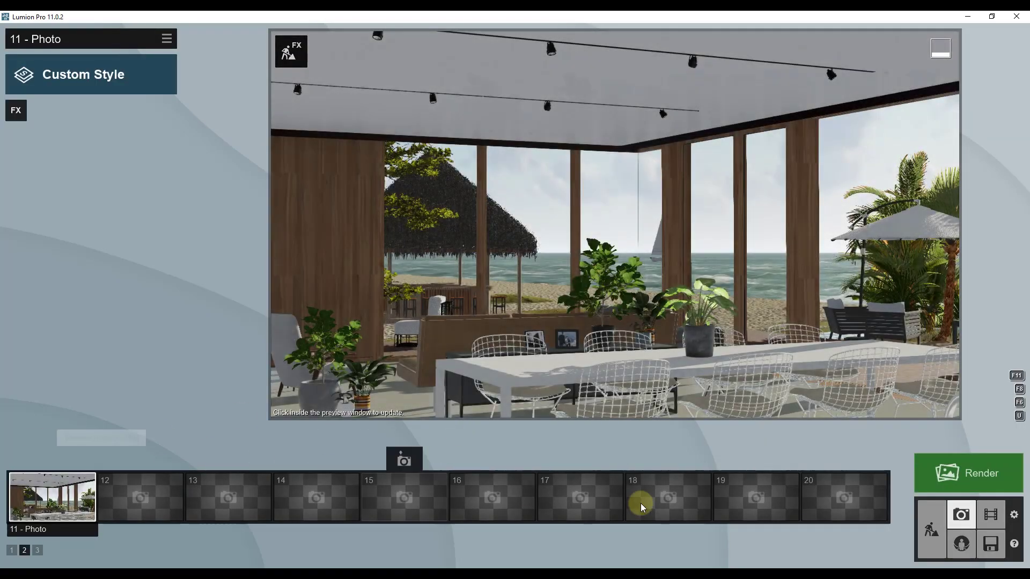
{"action": "left_click", "coordinate": [12, 551]}
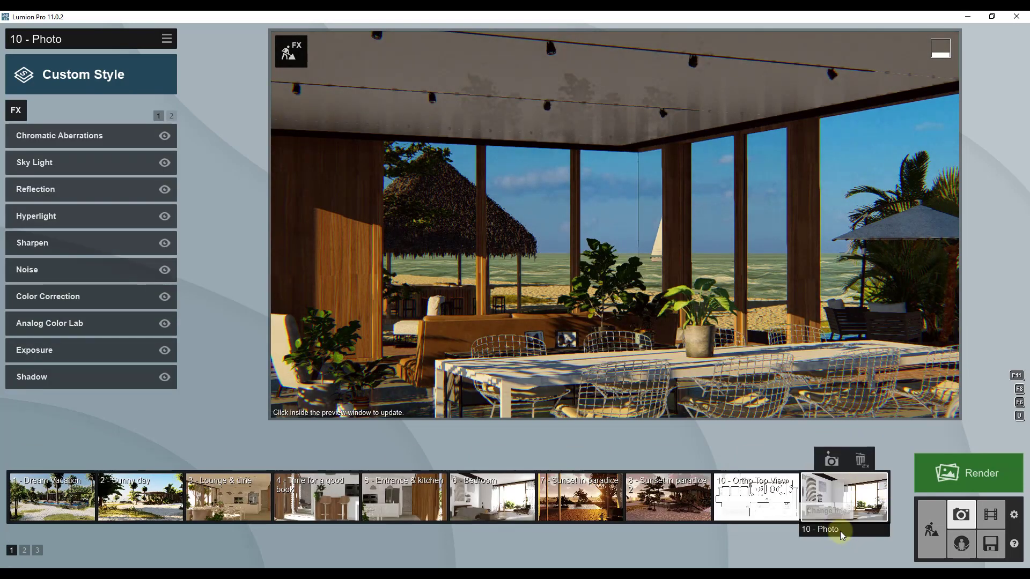
Copy photo 10's effects and paste them onto the dining-room photo 11
{"action": "left_click", "coordinate": [843, 504]}
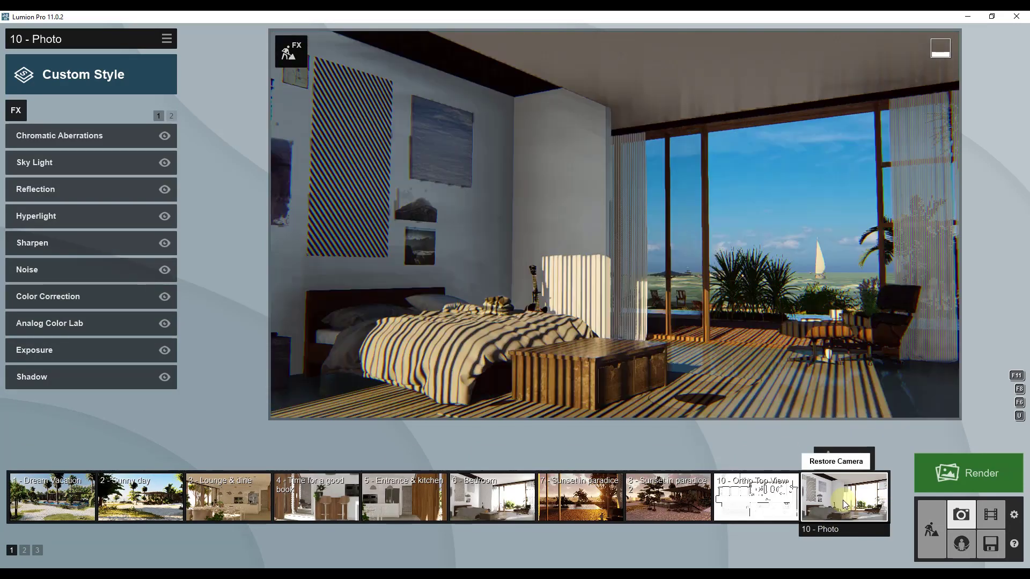
{"action": "left_click", "coordinate": [168, 39]}
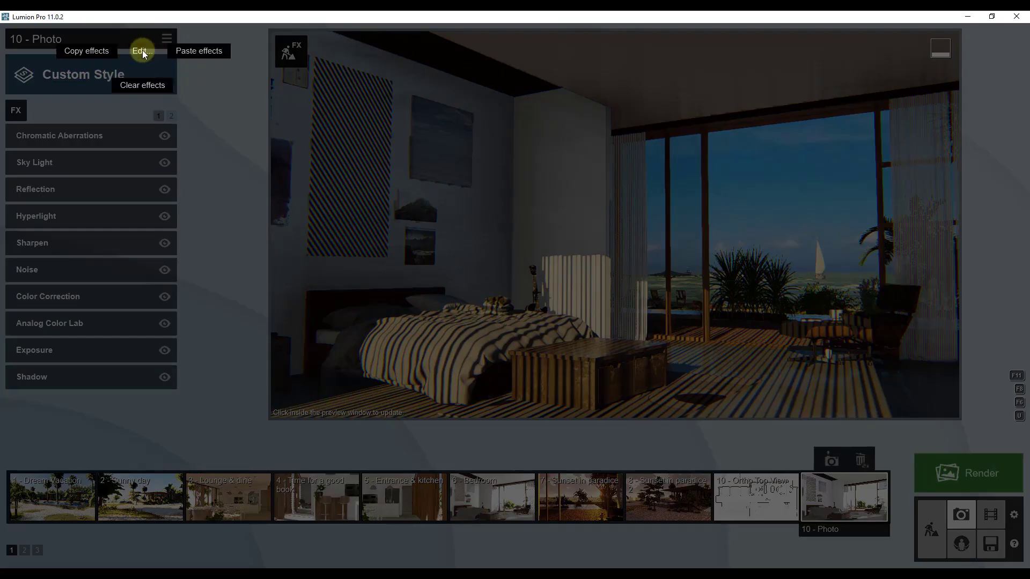
{"action": "left_click", "coordinate": [70, 49]}
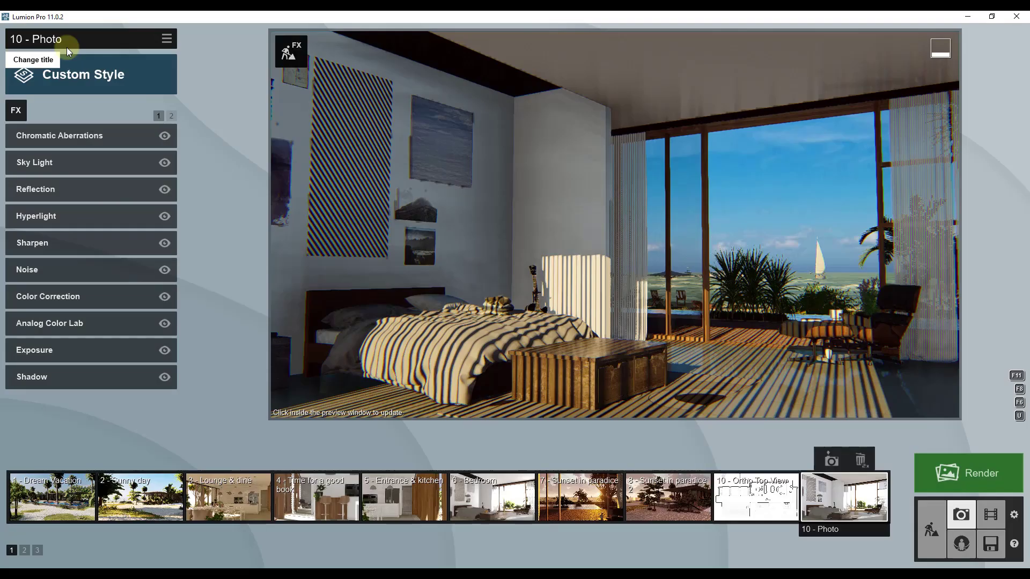
{"action": "left_click", "coordinate": [24, 550]}
{"action": "left_click", "coordinate": [48, 499]}
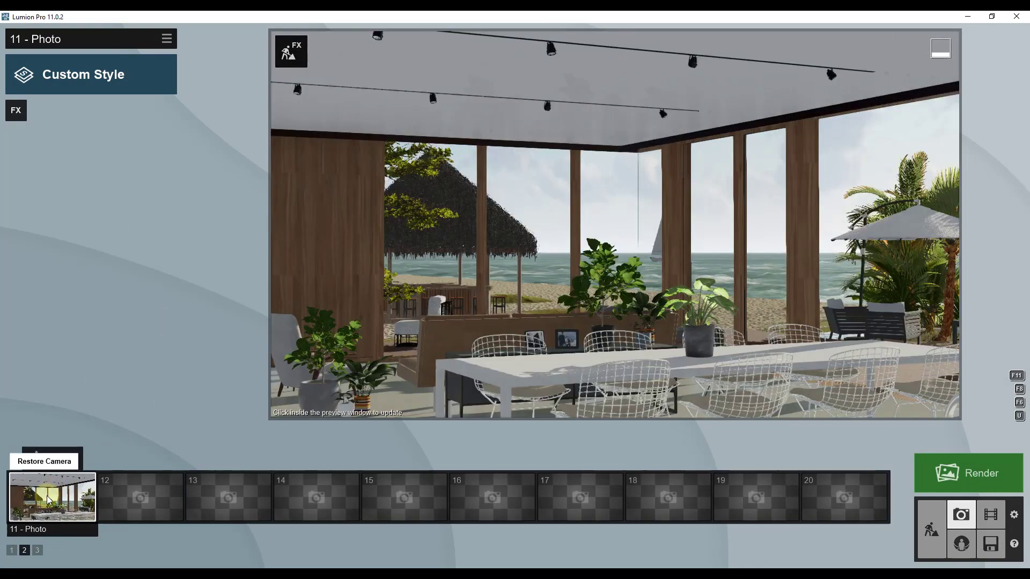
{"action": "left_click", "coordinate": [168, 39]}
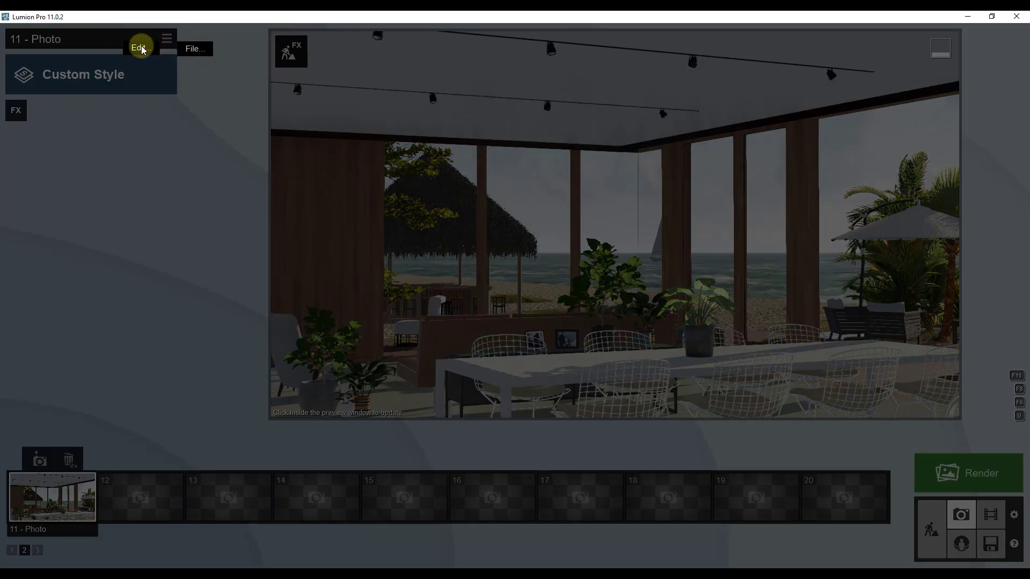
{"action": "mouse_move", "coordinate": [140, 43]}
{"action": "left_click", "coordinate": [207, 47]}
{"action": "left_click", "coordinate": [389, 154]}
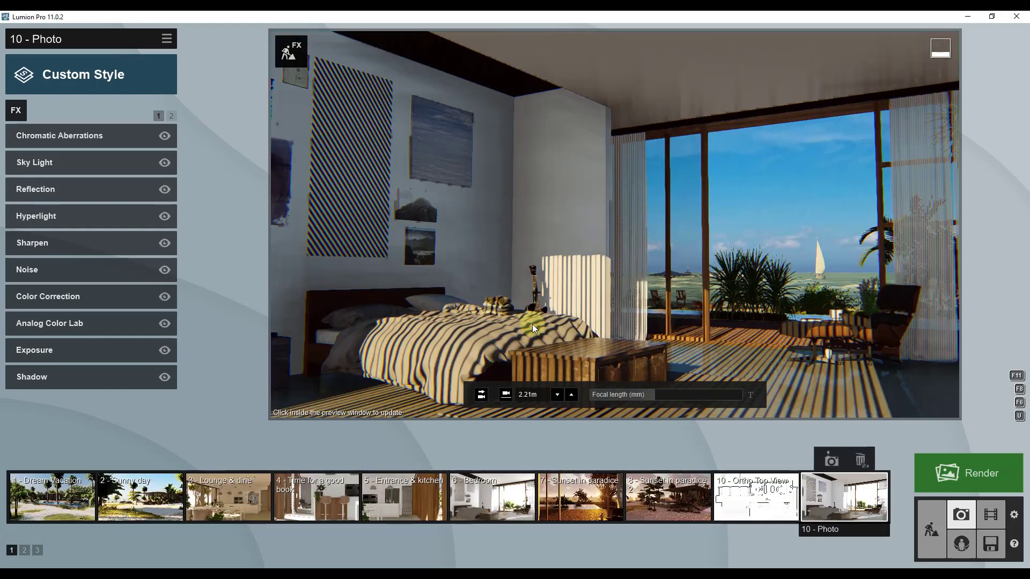
On photo 10, raise the Exposure effect from 0.4 to 0.5
{"action": "left_click", "coordinate": [513, 201]}
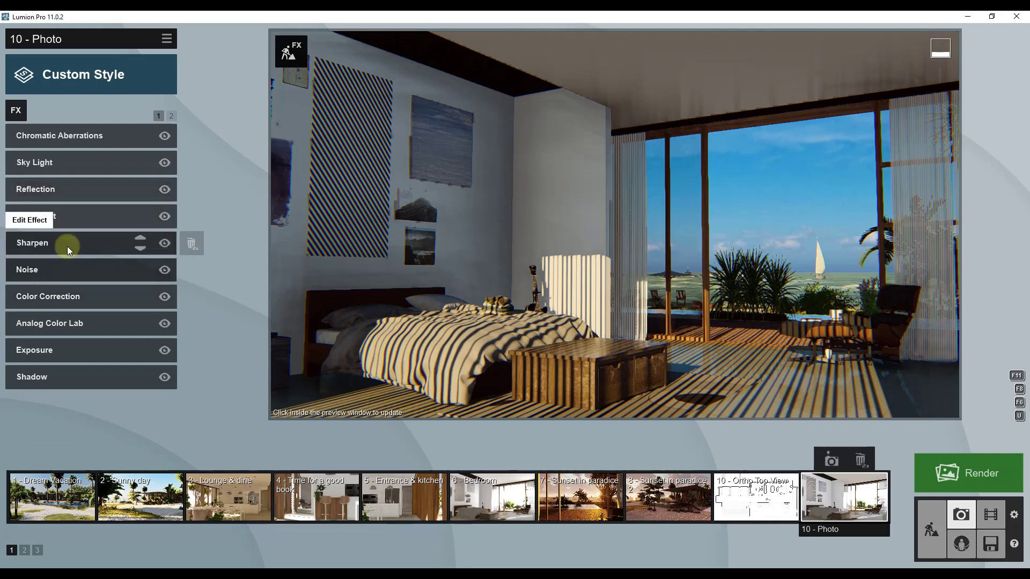
{"action": "left_click", "coordinate": [67, 351]}
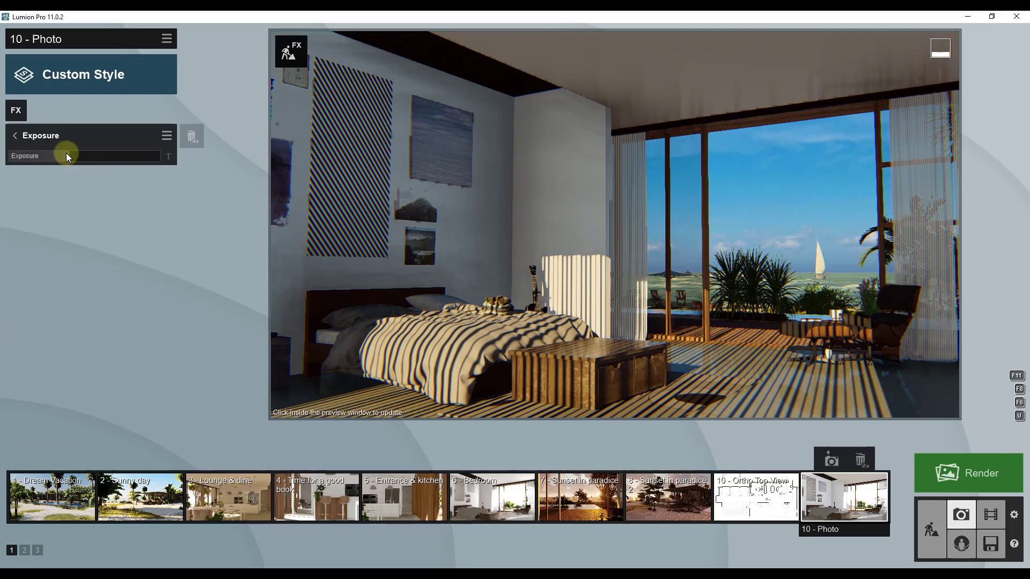
{"action": "left_click_drag", "start_coordinate": [71, 155], "coordinate": [89, 153]}
{"action": "mouse_move", "coordinate": [500, 201]}
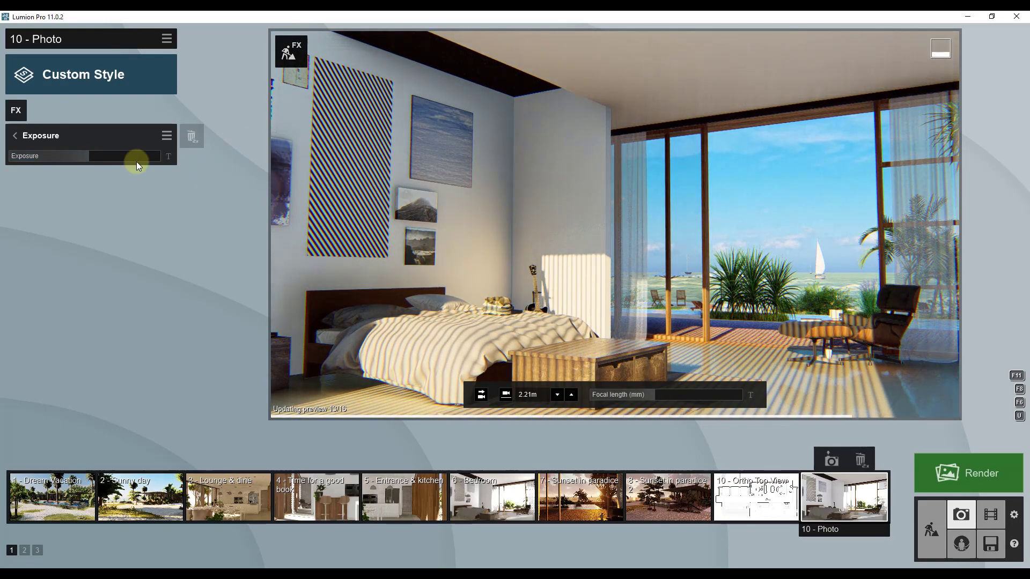
{"action": "mouse_move", "coordinate": [85, 153]}
{"action": "mouse_move", "coordinate": [762, 307]}
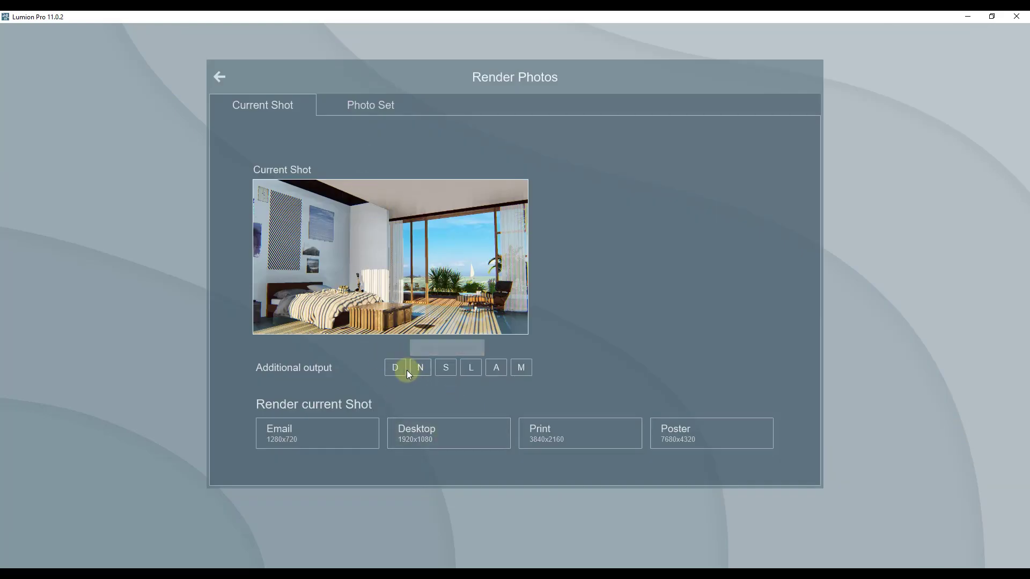
Render the brightened bedroom shot at 1920x1080 as Render 1.jpg
{"action": "left_click", "coordinate": [468, 433]}
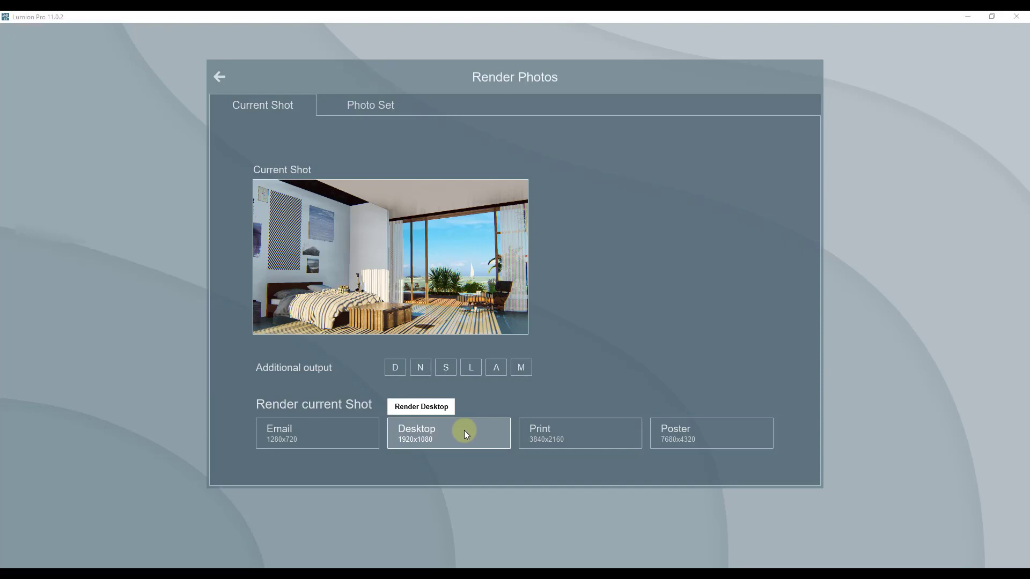
{"action": "type", "text": "Render"}
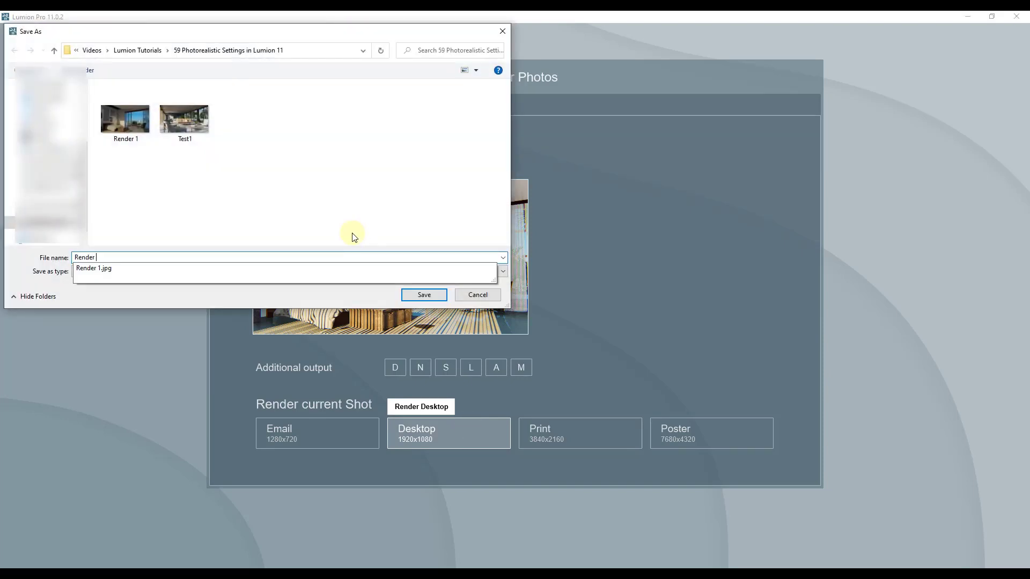
{"action": "key", "text": "Return"}
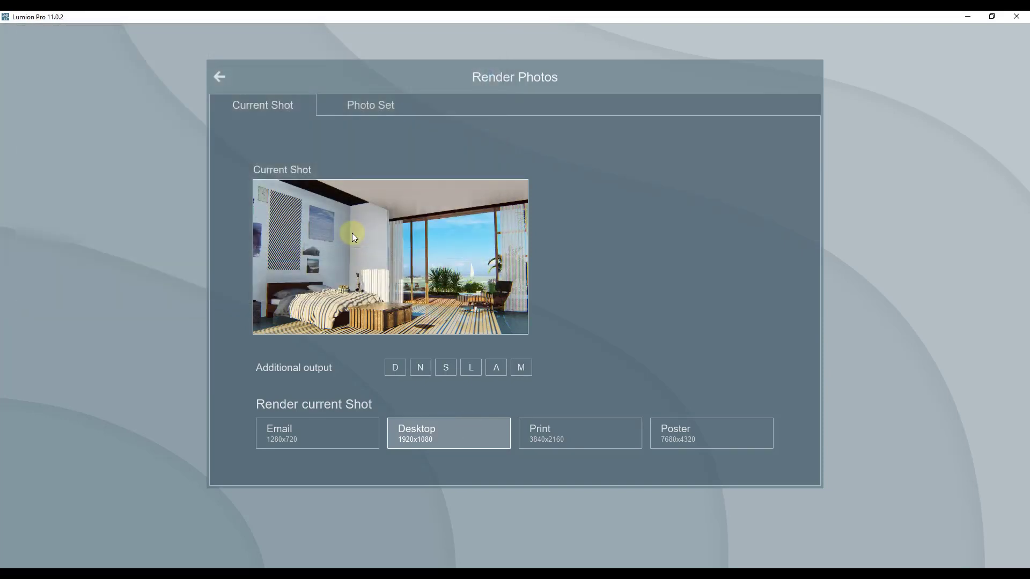